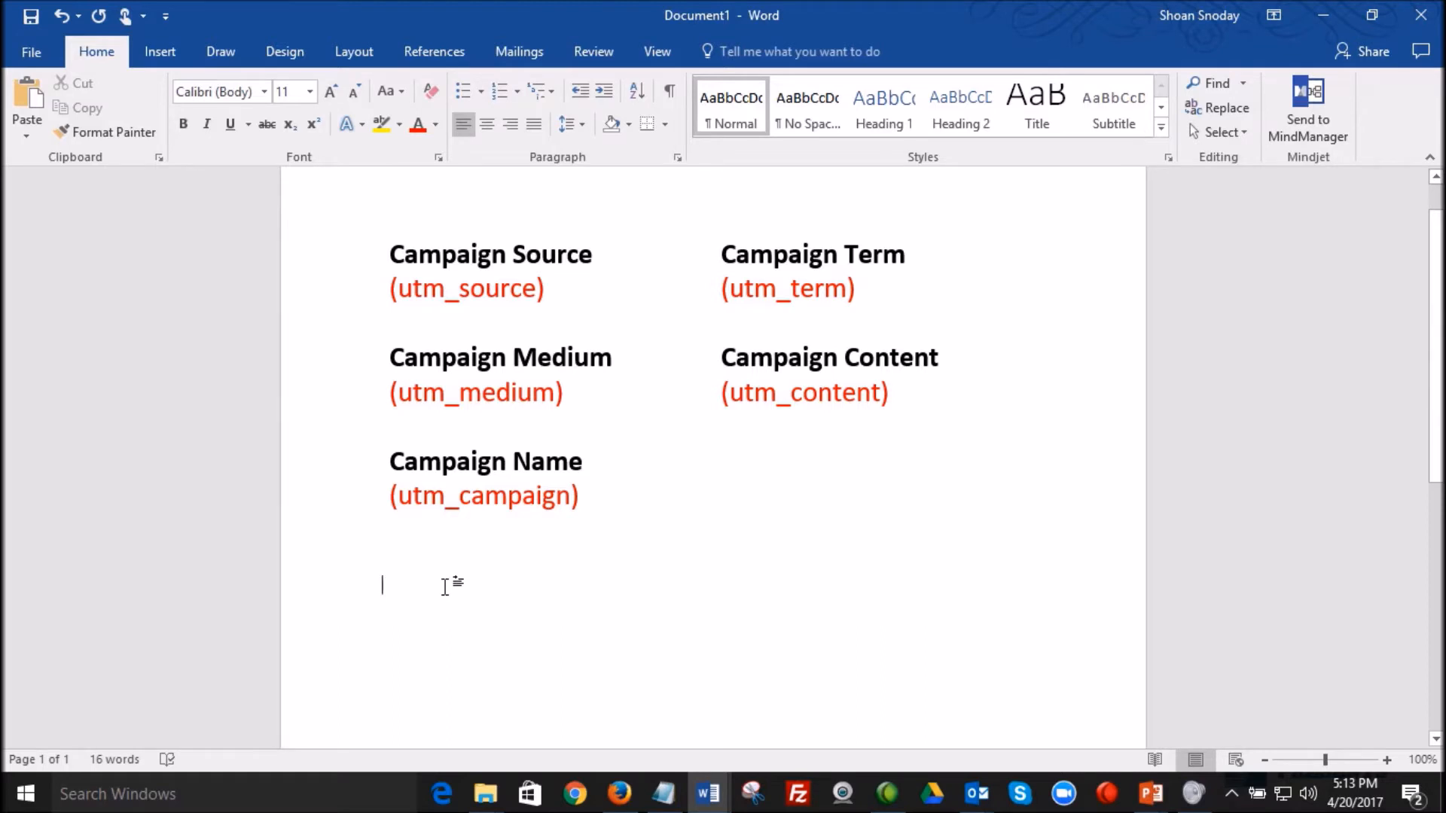
pyautogui.press('BackSpace')
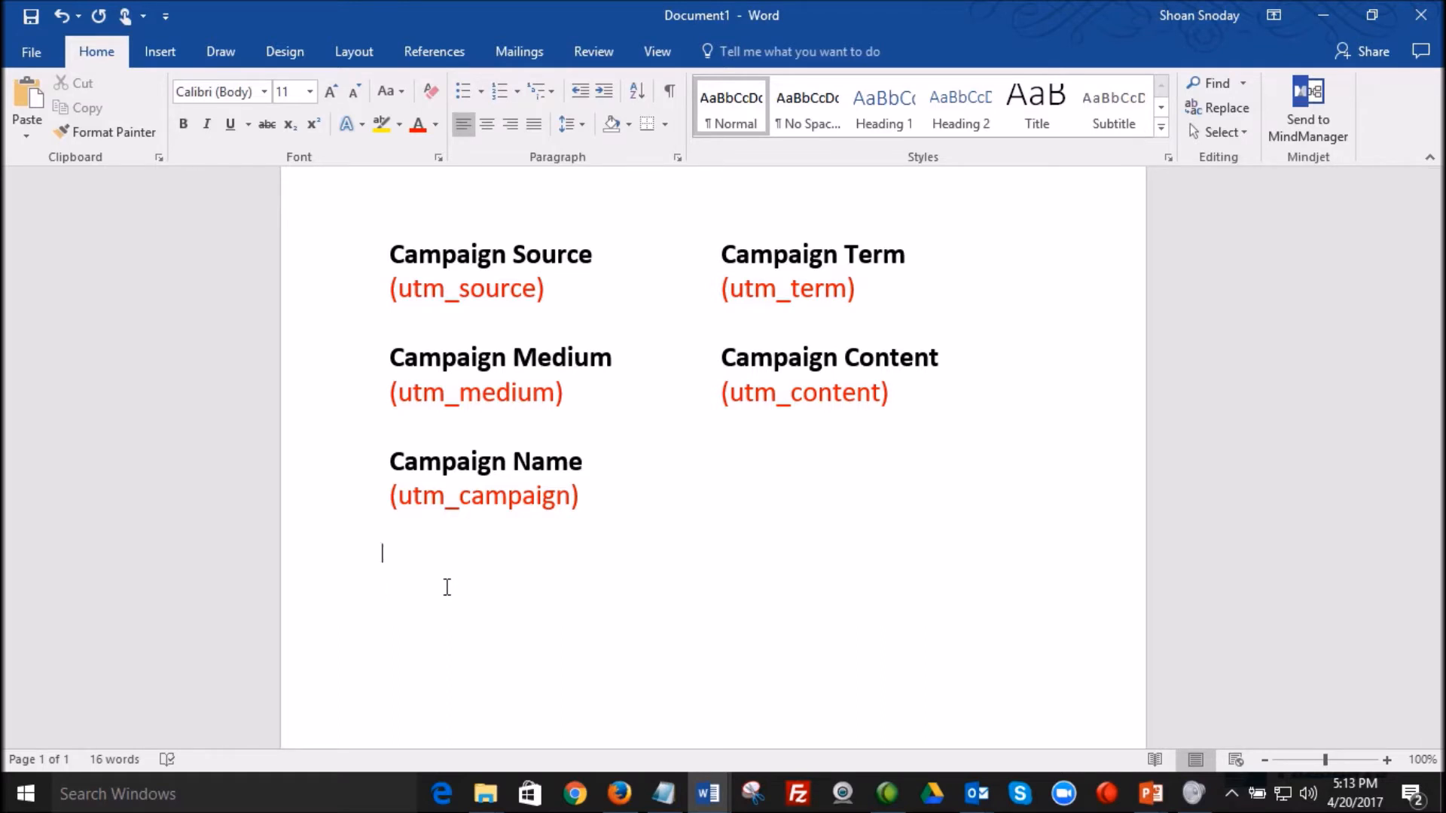
pyautogui.write('www.datadriven')
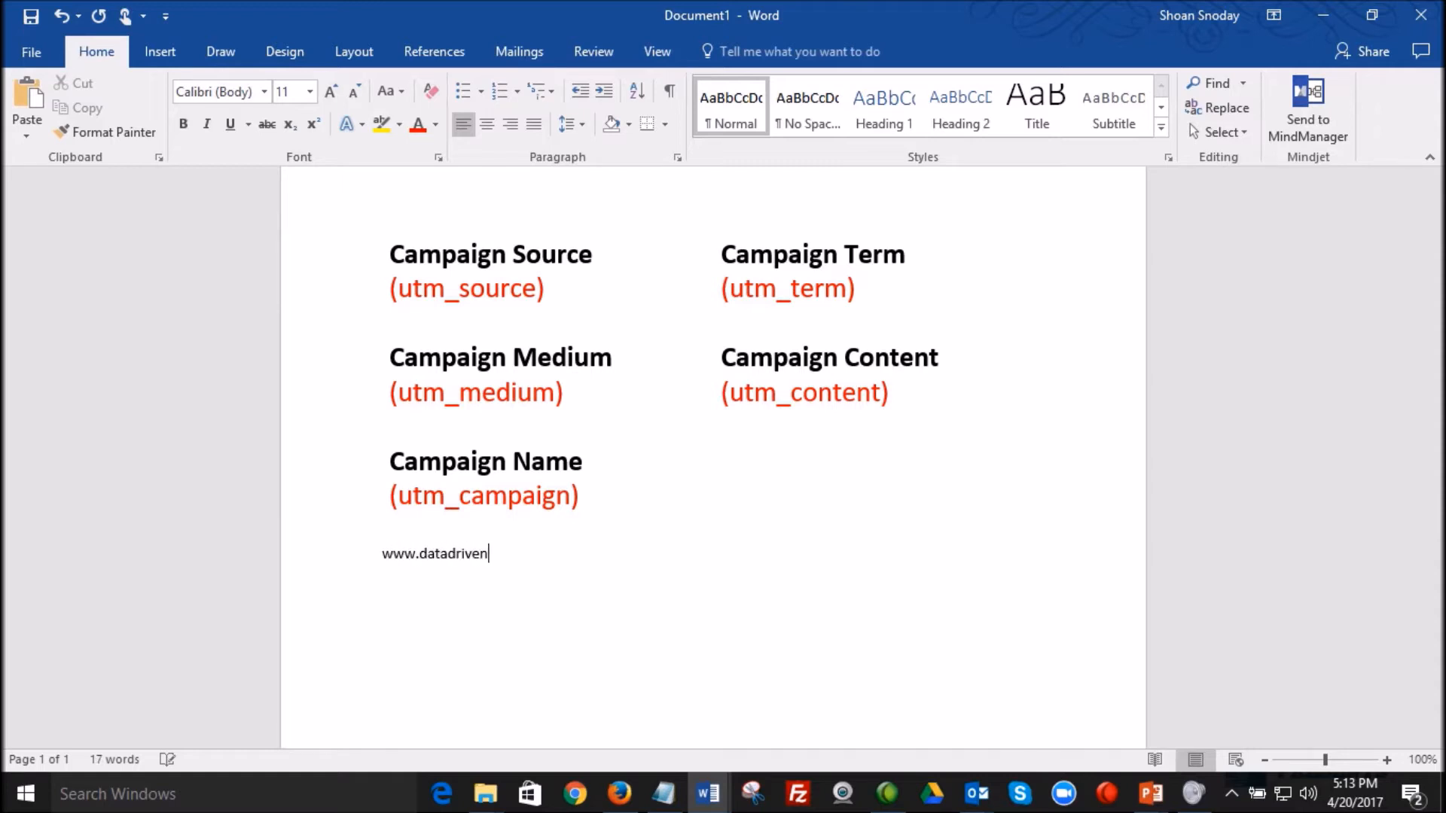
pyautogui.write('dashboard.com/?')
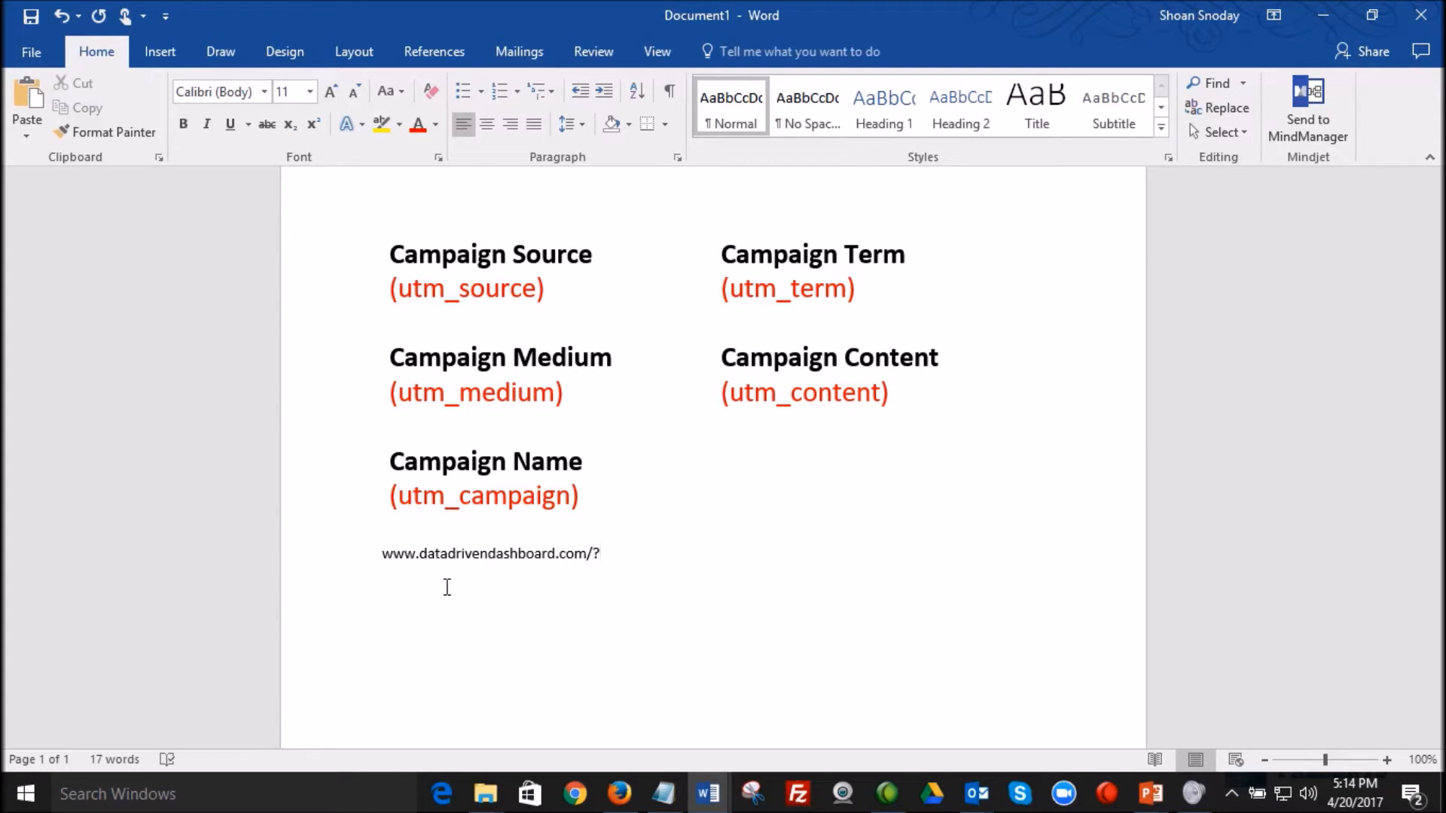
pyautogui.write('utm_source')
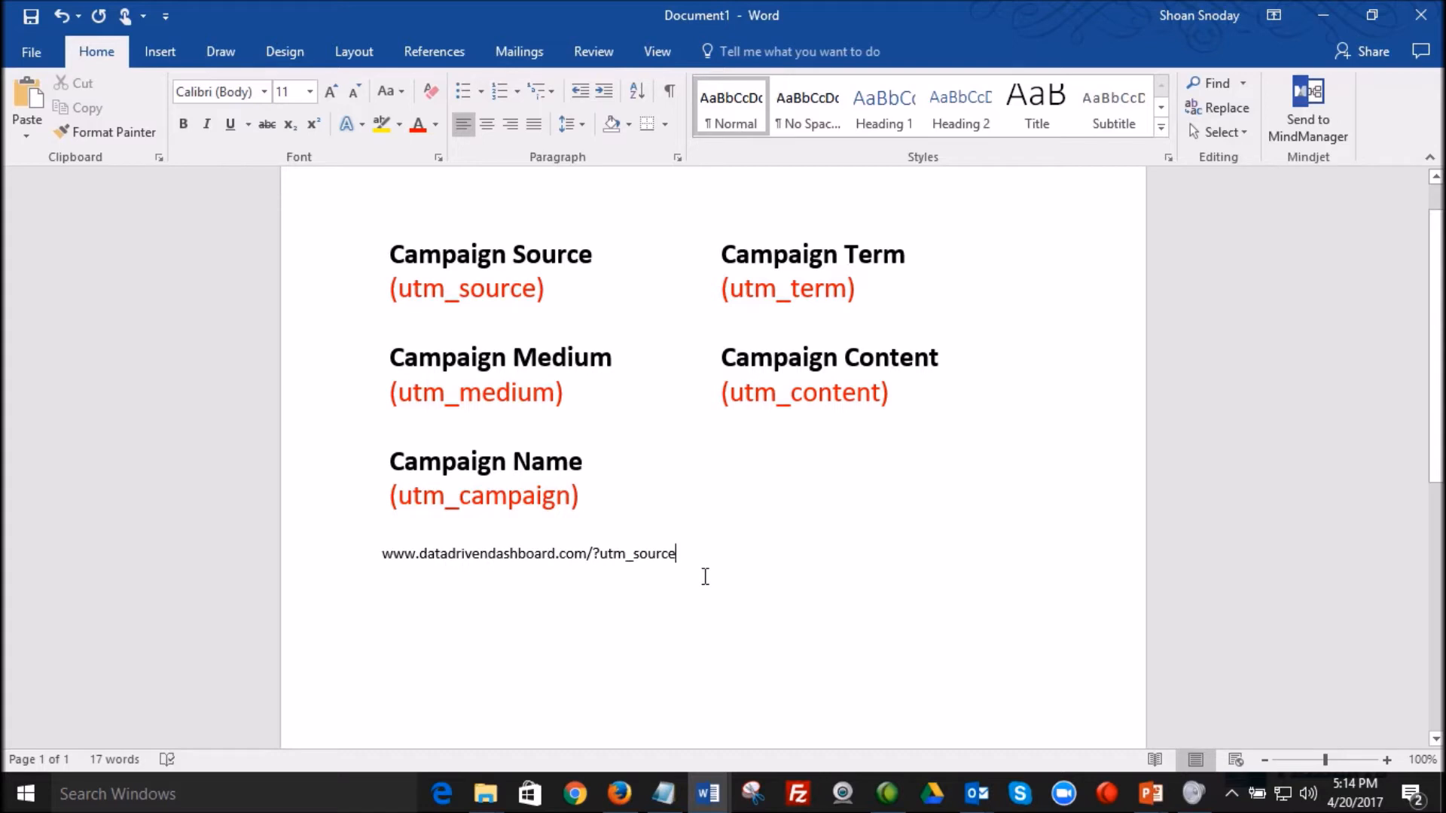
pyautogui.write('=')
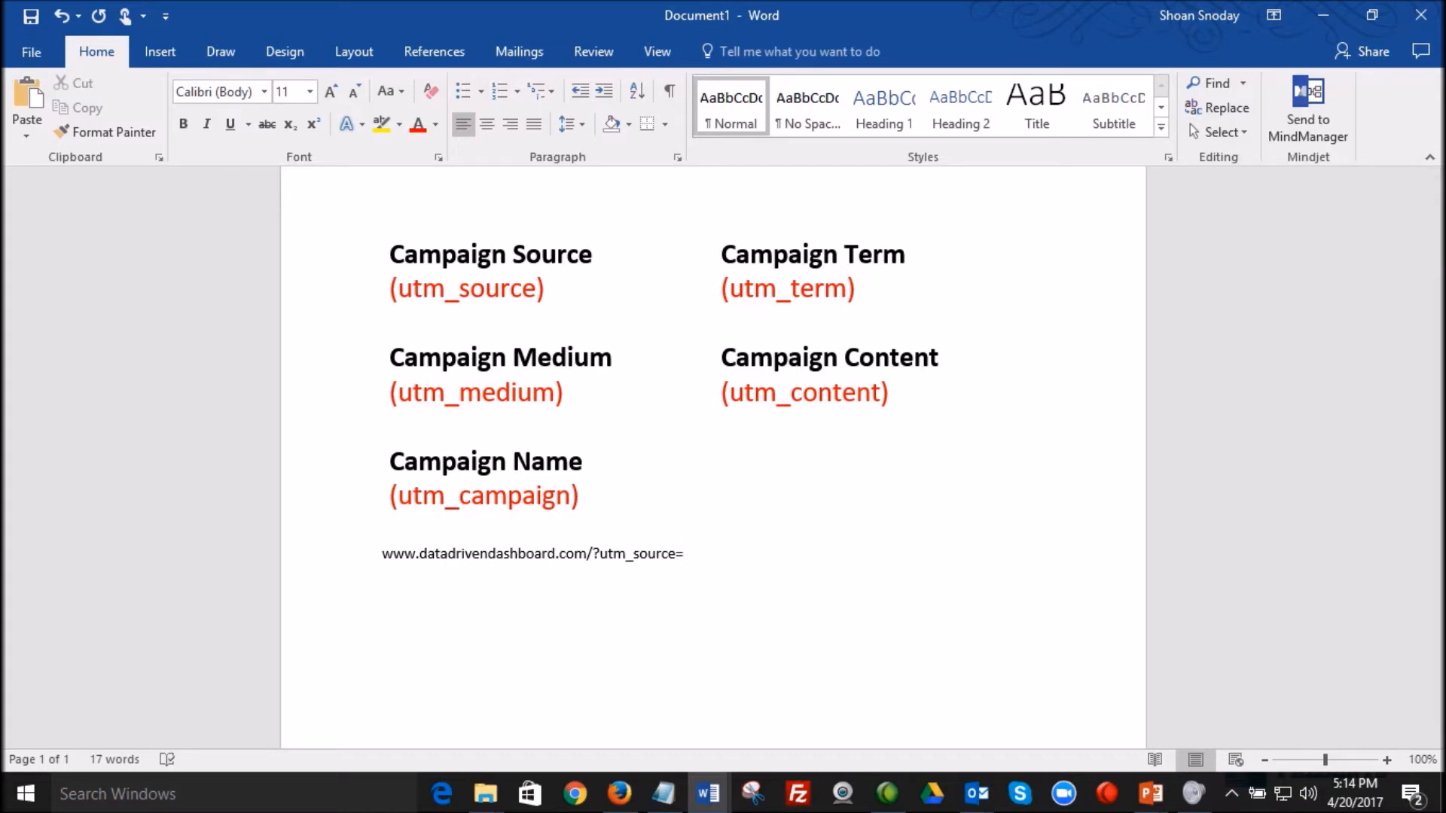
pyautogui.write('fb&')
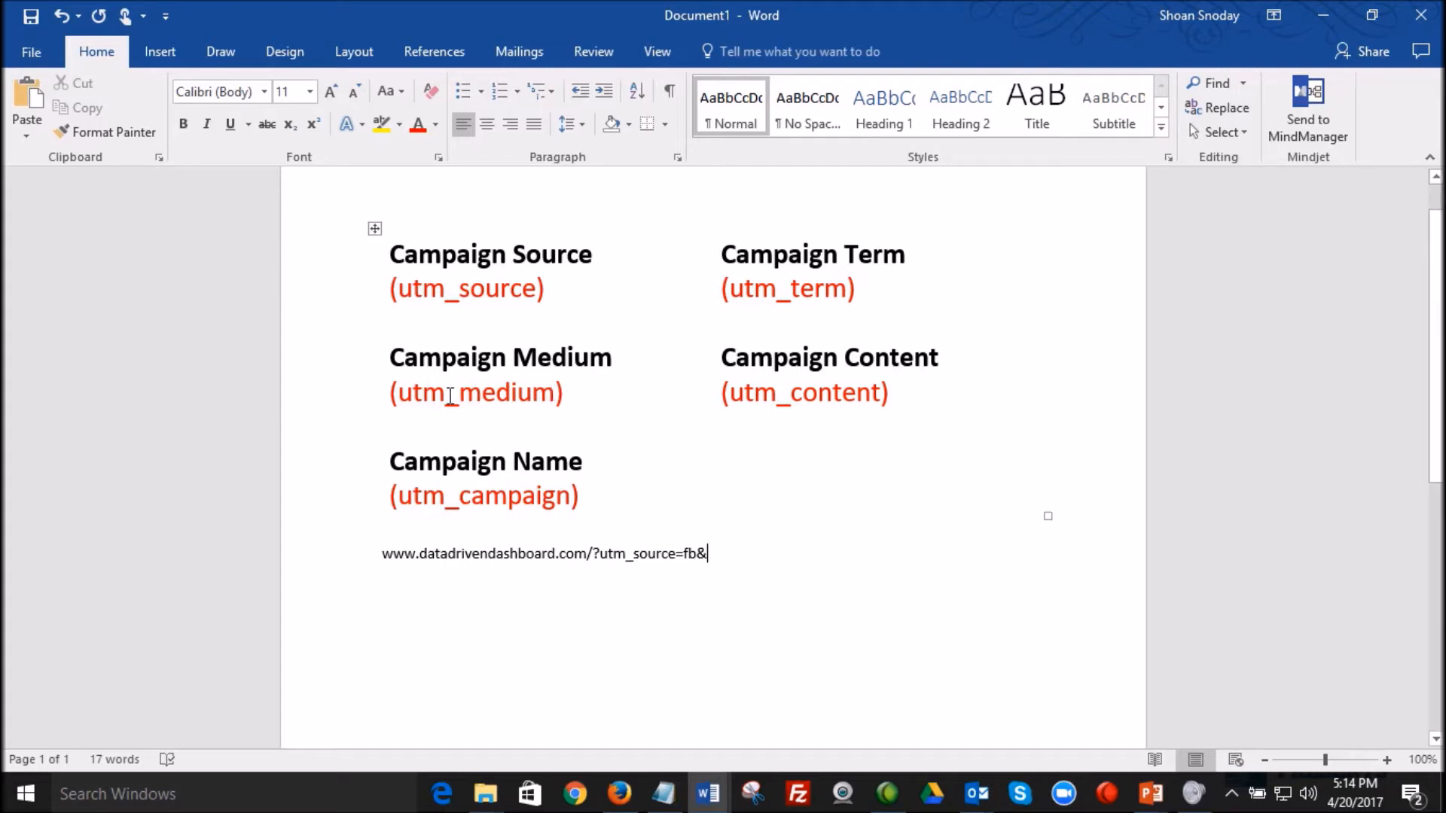
# Extend the URL with utm_medium=ppc&utm_campaign=black-friday
pyautogui.write('utm_medium')
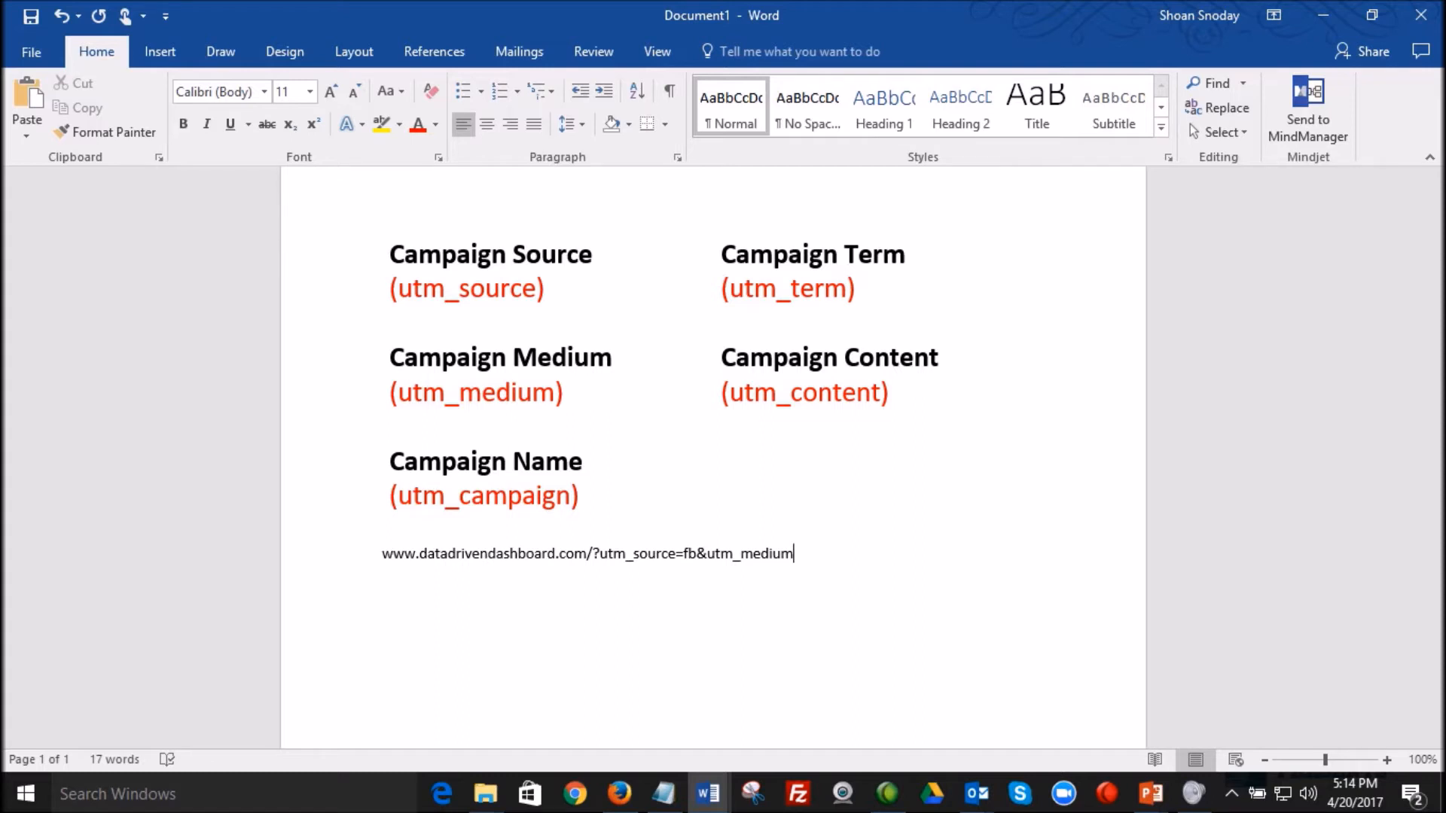
pyautogui.write('=ppc&utm_campaign')
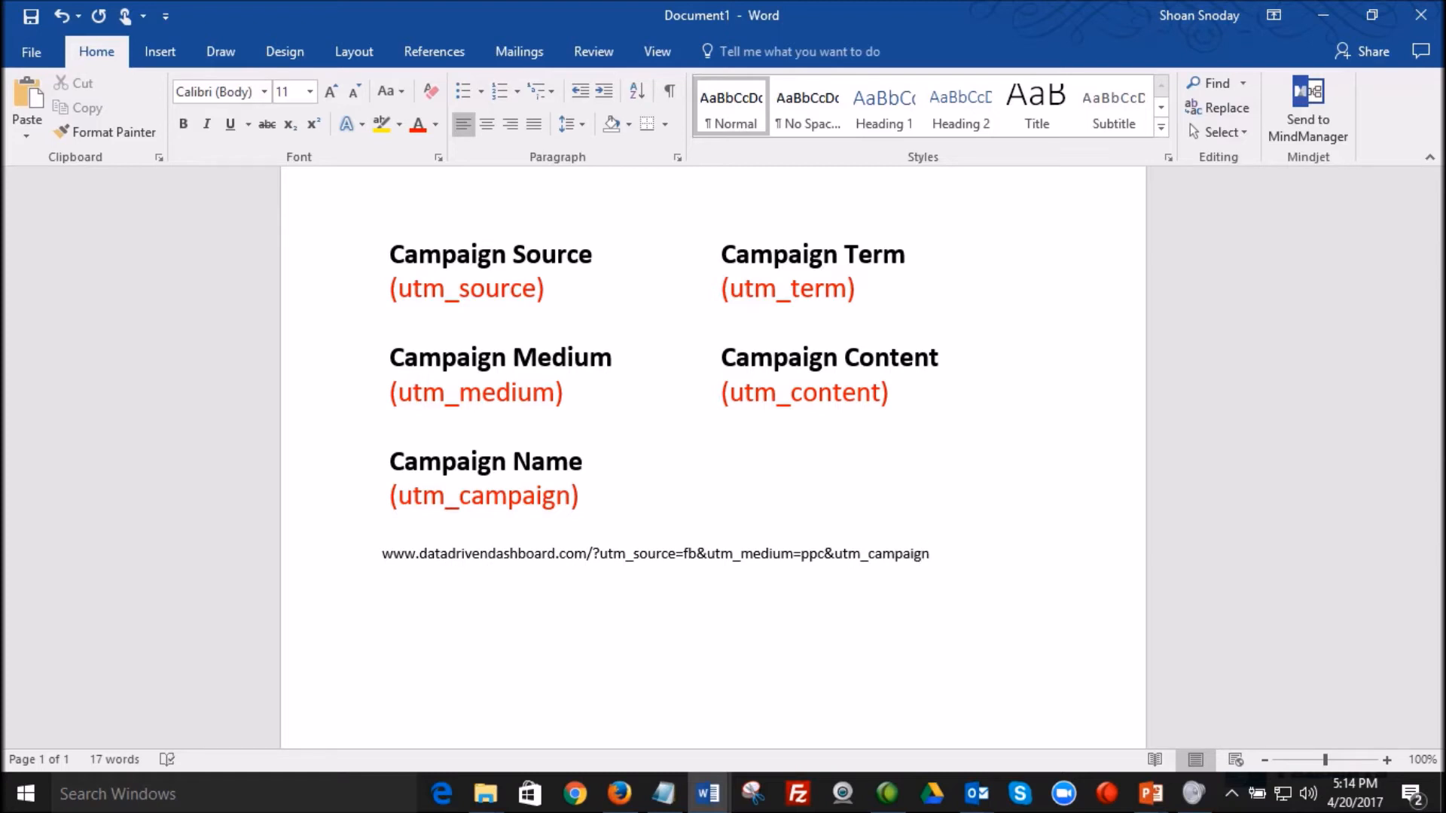
pyautogui.write('=black-friday')
pyautogui.hotkey('shift', 'Right')
pyautogui.press('Right')
pyautogui.press('Right')
pyautogui.press('Right')
pyautogui.press('Right')
pyautogui.hotkey('shift', 'Right')
pyautogui.press('Right')
pyautogui.press('Right')
pyautogui.press('Right')
pyautogui.press('Right')
pyautogui.press('Right')
pyautogui.press('Right')
pyautogui.press('Right')
# Append the campaign term parameter &utm_term=write-publish to the end of the URL
pyautogui.write('&utm_')
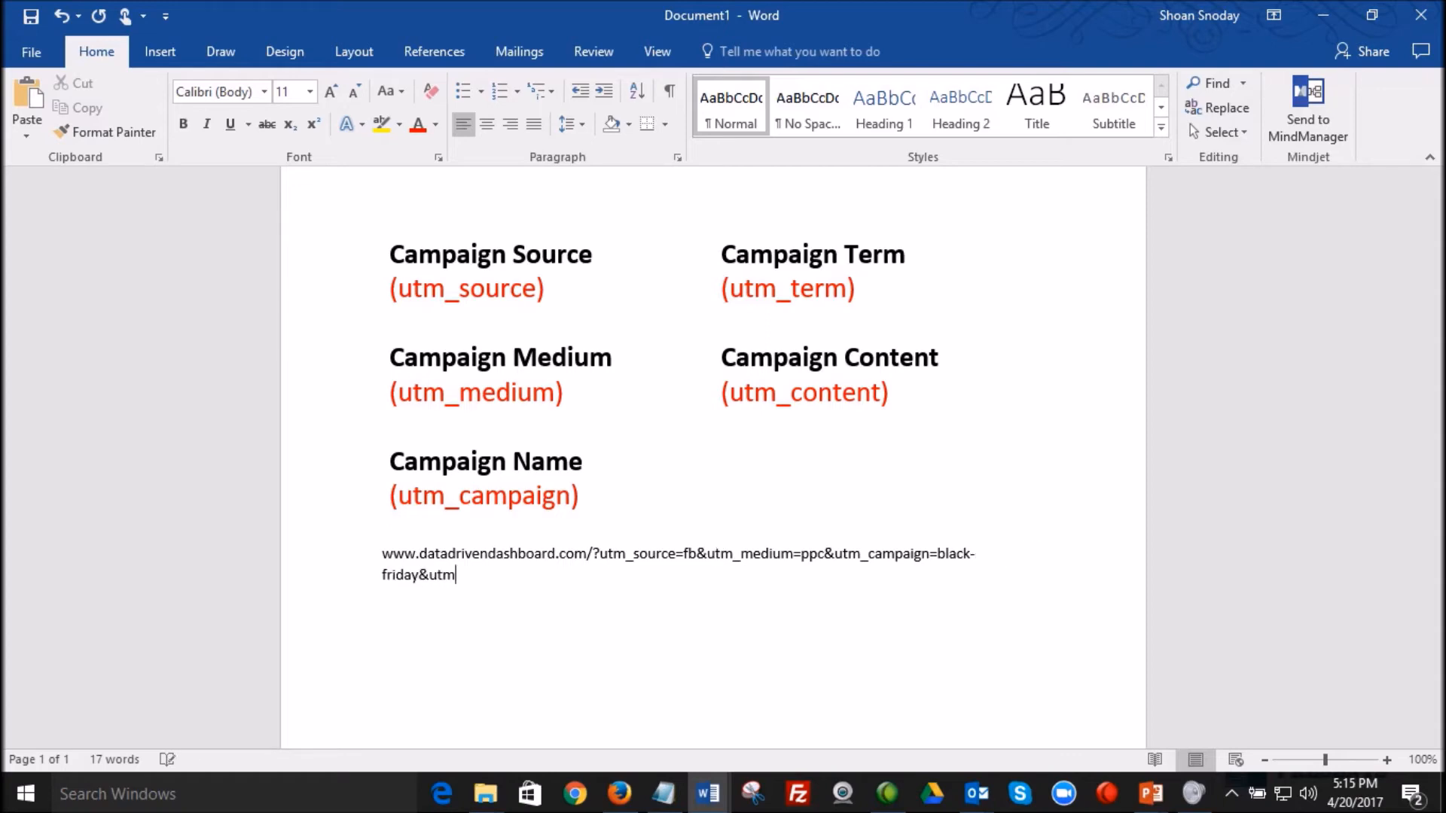
pyautogui.write('term=write-publish')
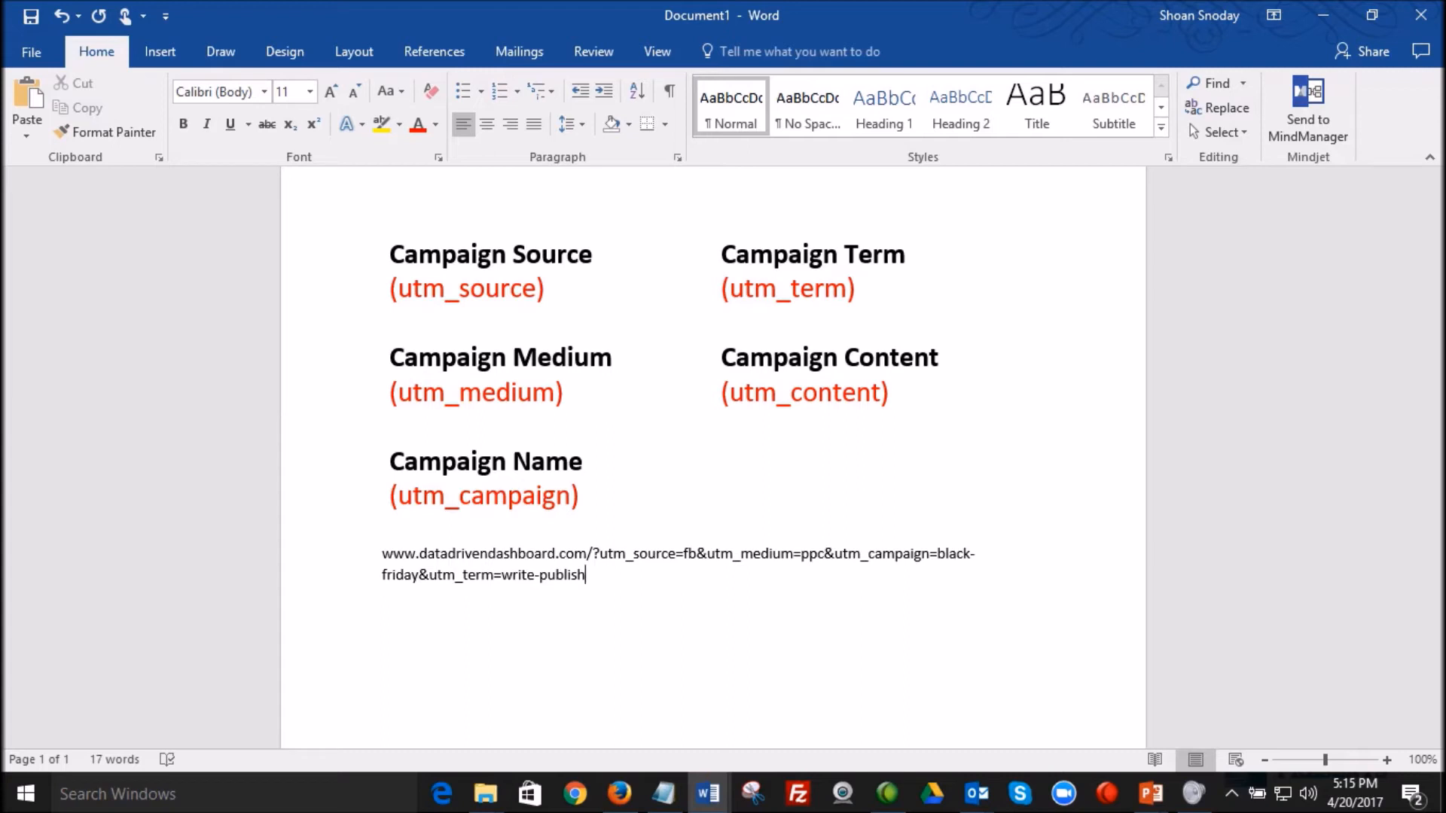
# Highlight the hyphen in the write-publish term value and return the cursor to the end of the URL
pyautogui.press('Left')
pyautogui.press('Left')
pyautogui.press('Left')
pyautogui.press('Left')
pyautogui.press('Left')
pyautogui.press('Left')
pyautogui.press('Left')
pyautogui.hotkey('shift', 'Left')
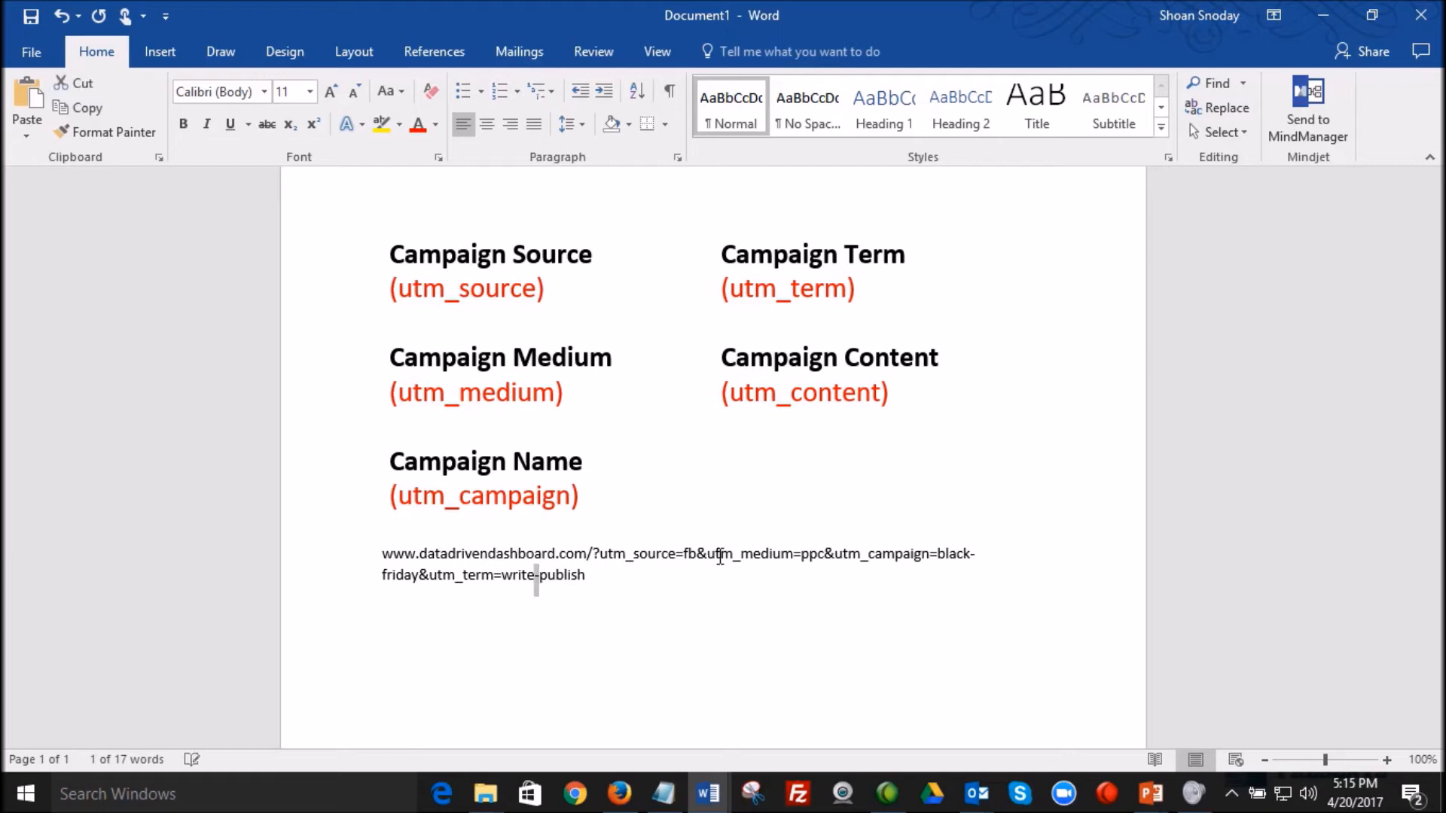
pyautogui.press('Right')
pyautogui.press('Right')
pyautogui.press('Right')
pyautogui.press('Right')
pyautogui.press('Right')
pyautogui.press('Right')
pyautogui.press('Right')
pyautogui.press('Right')
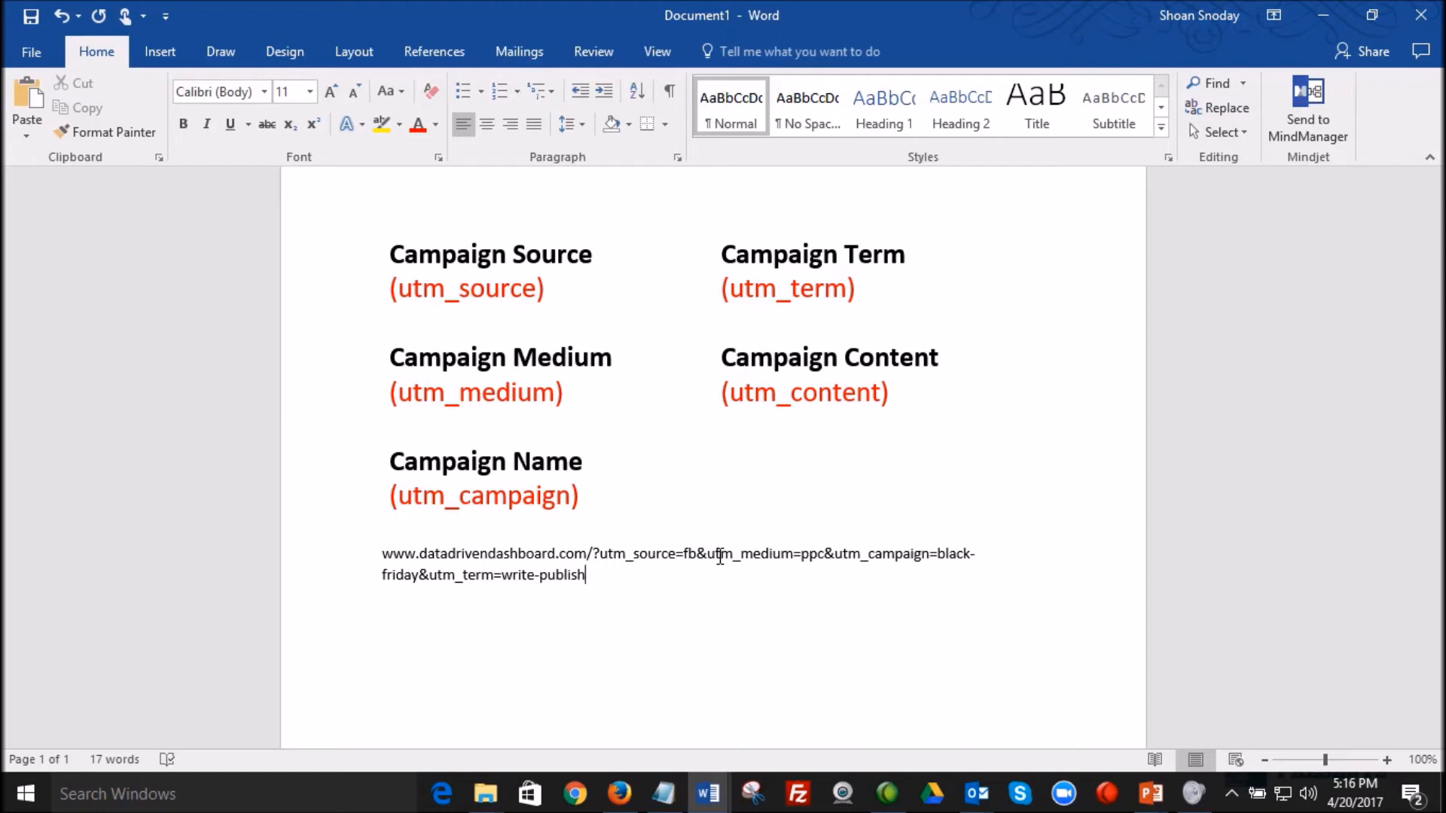
# Append &utm_content=video-write-publish-repeat-10-03-2017 to the URL and end the line
pyautogui.write('&')
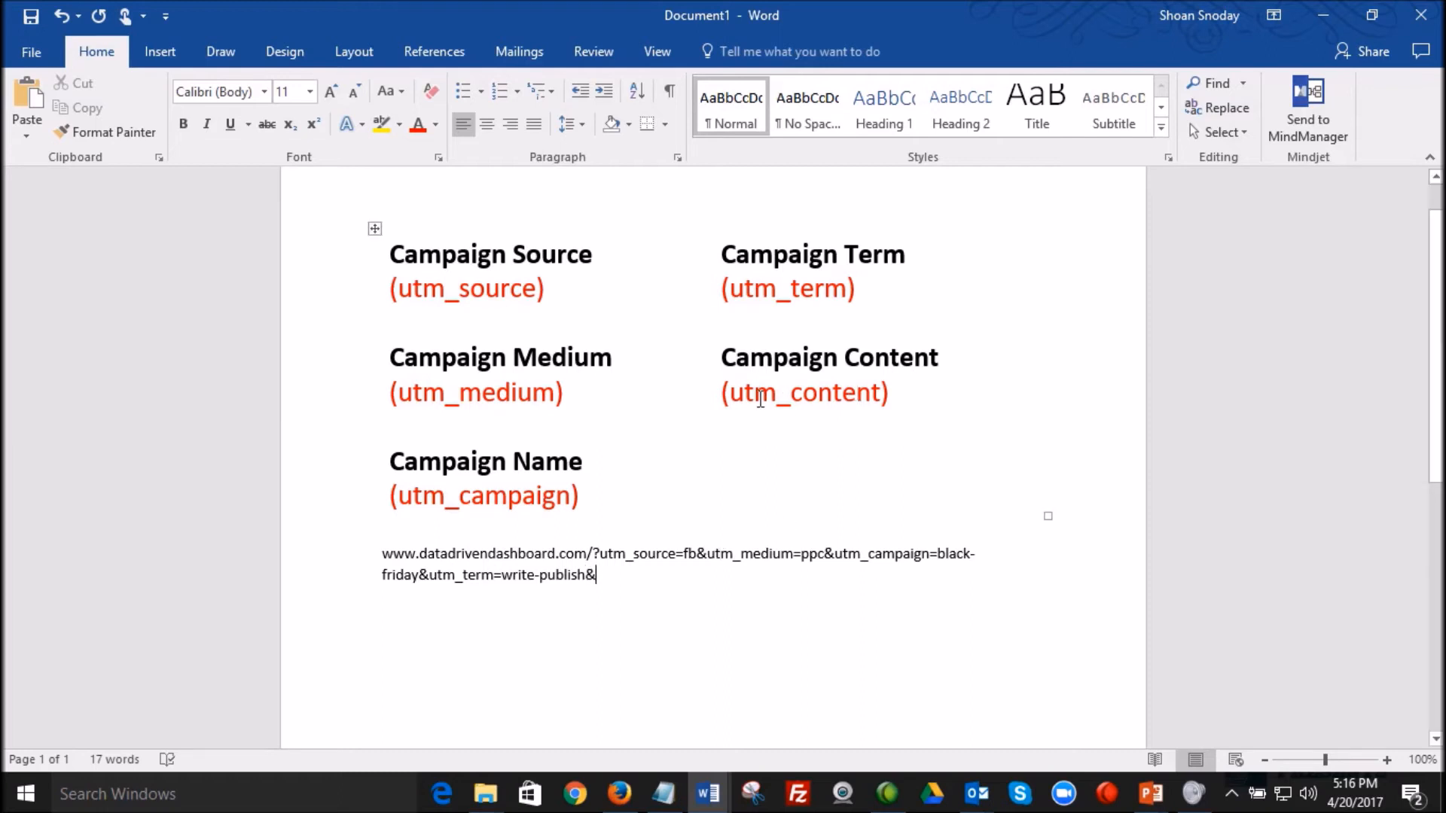
pyautogui.write('utm')
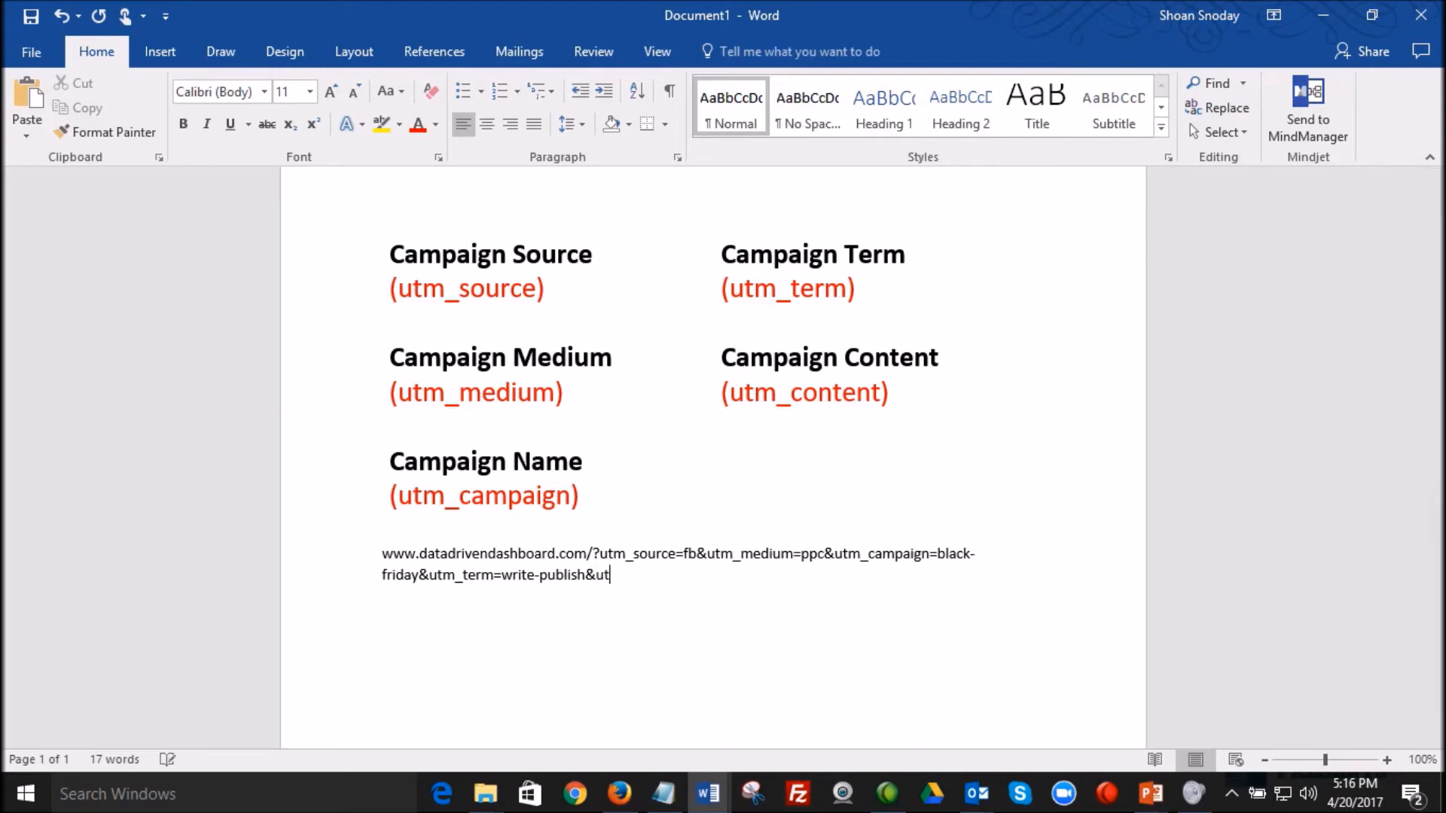
pyautogui.write('_content=video-write-')
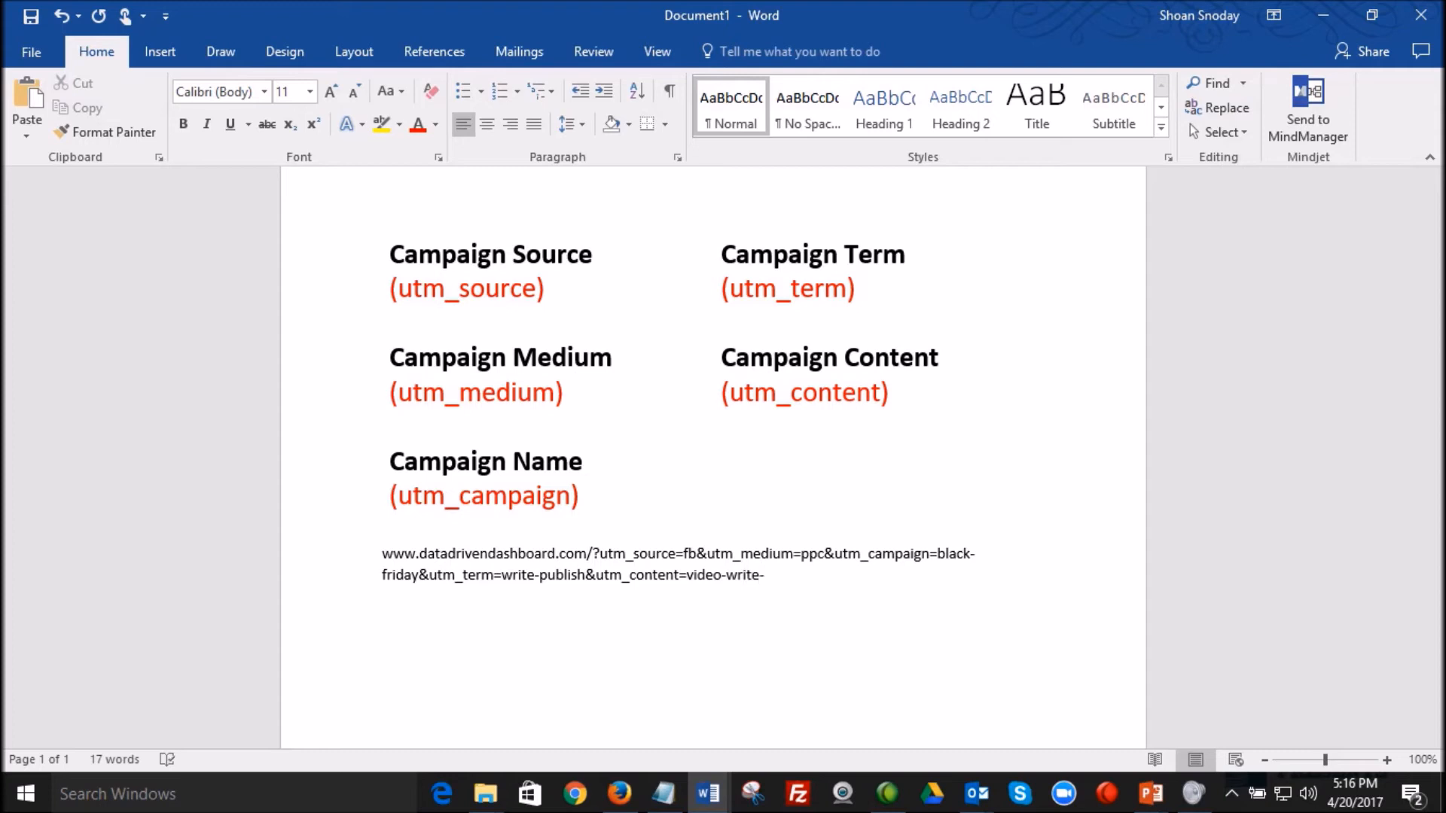
pyautogui.write('publish-repeat-')
pyautogui.write('10-')
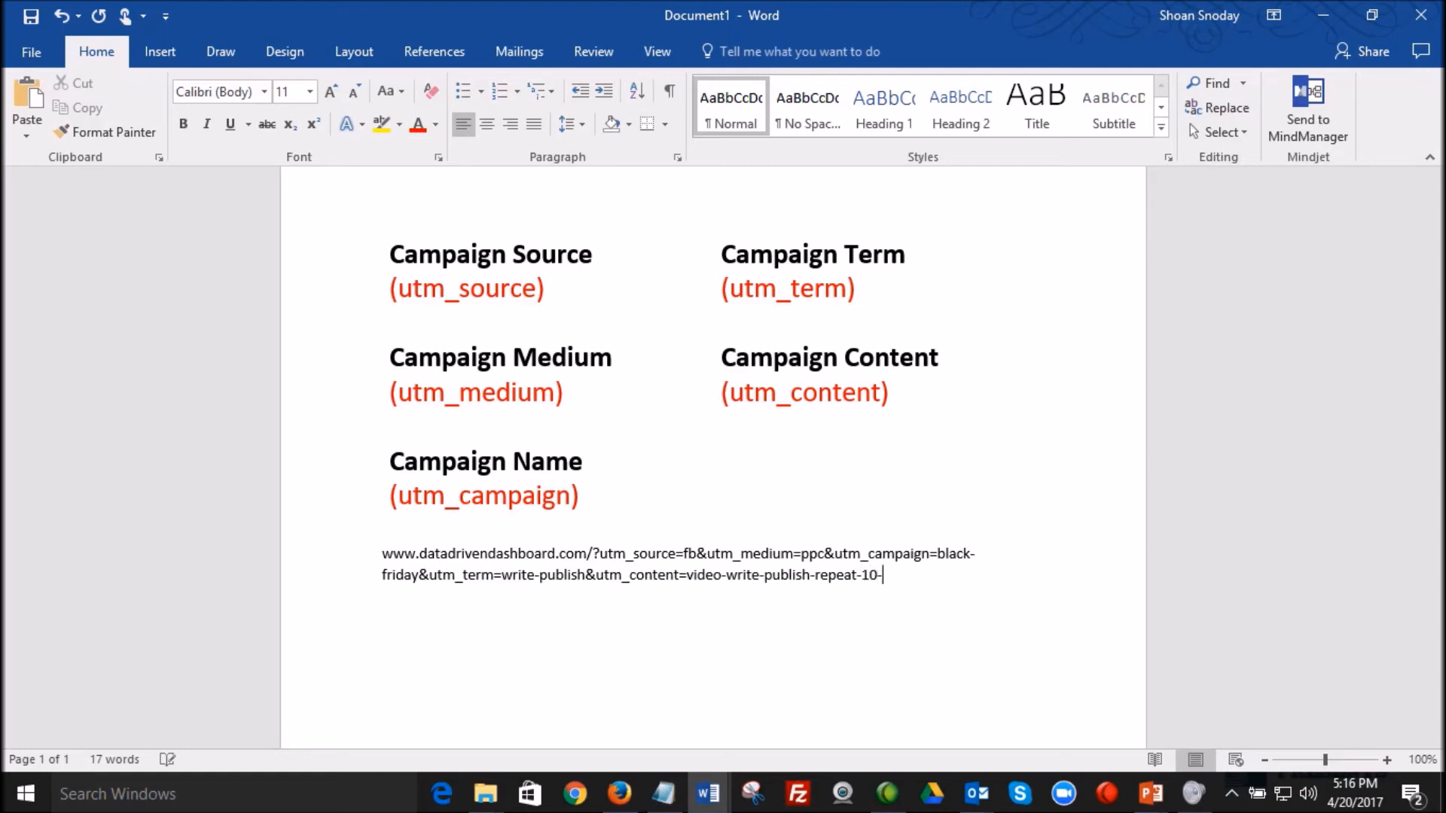
pyautogui.write('03-2017')
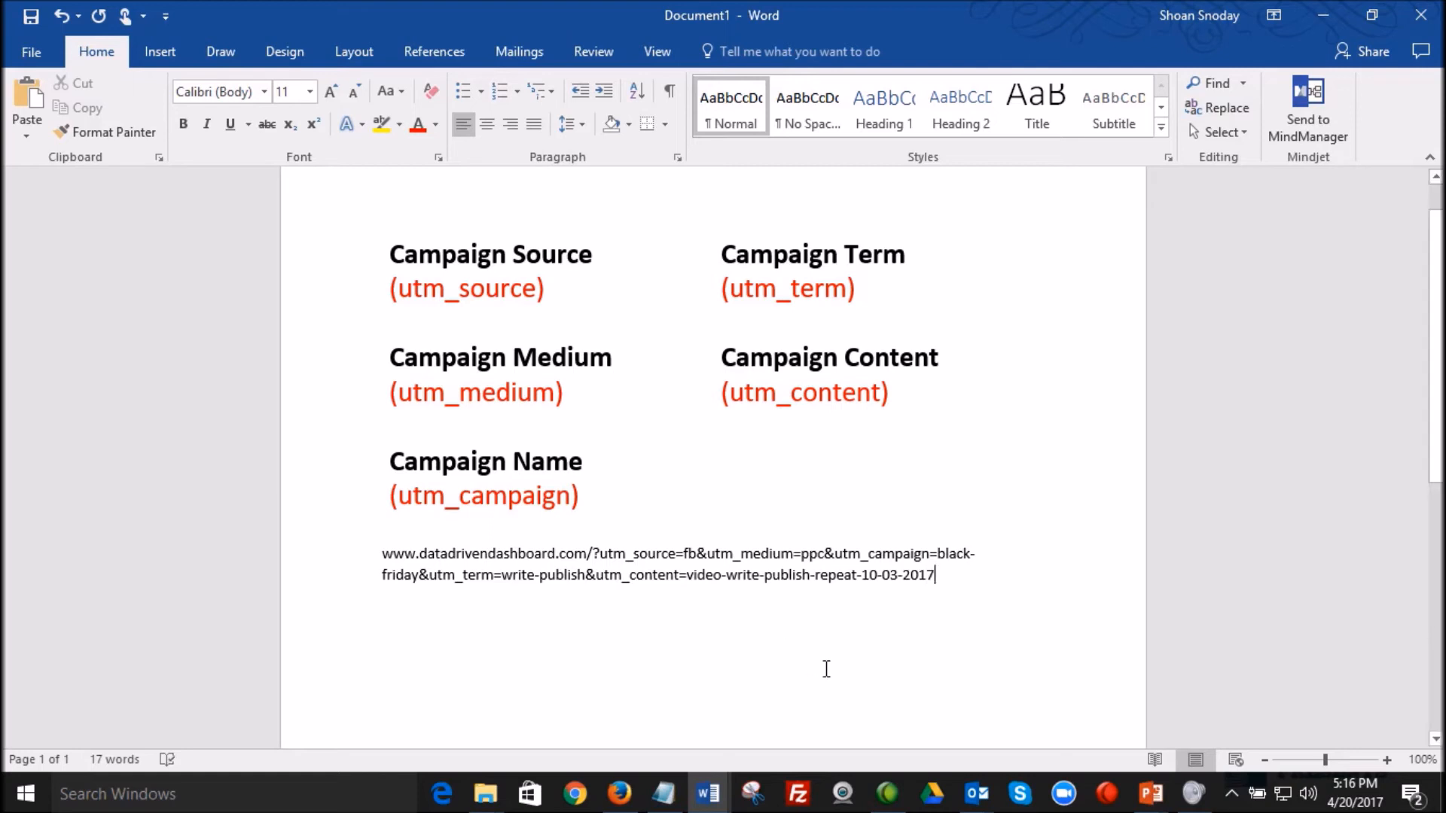
pyautogui.press('Return')
# Switch to Firefox and search the web for "facebook utm"
pyautogui.click(621, 800)
pyautogui.click(969, 56)
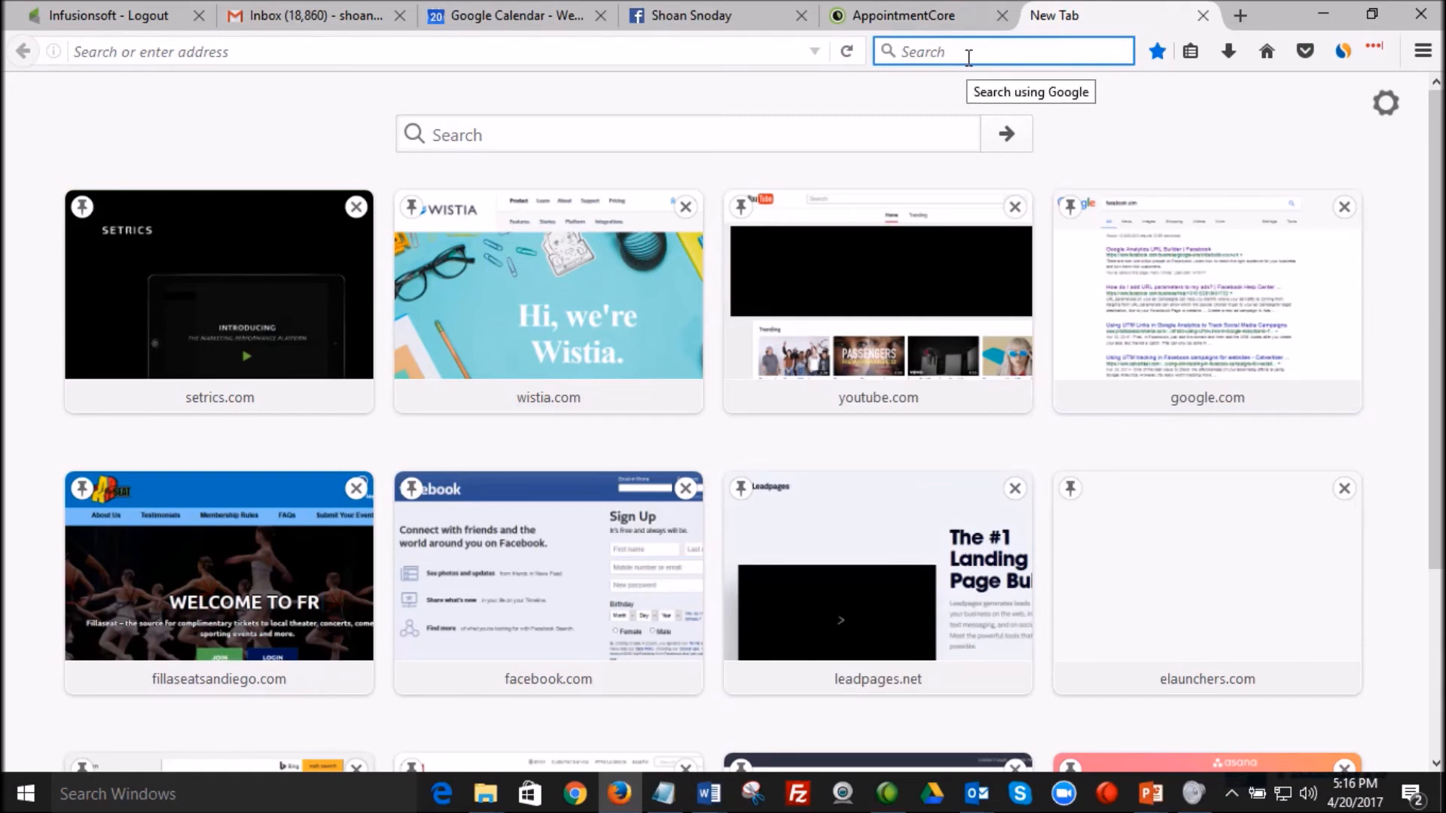
pyautogui.write('facebook ')
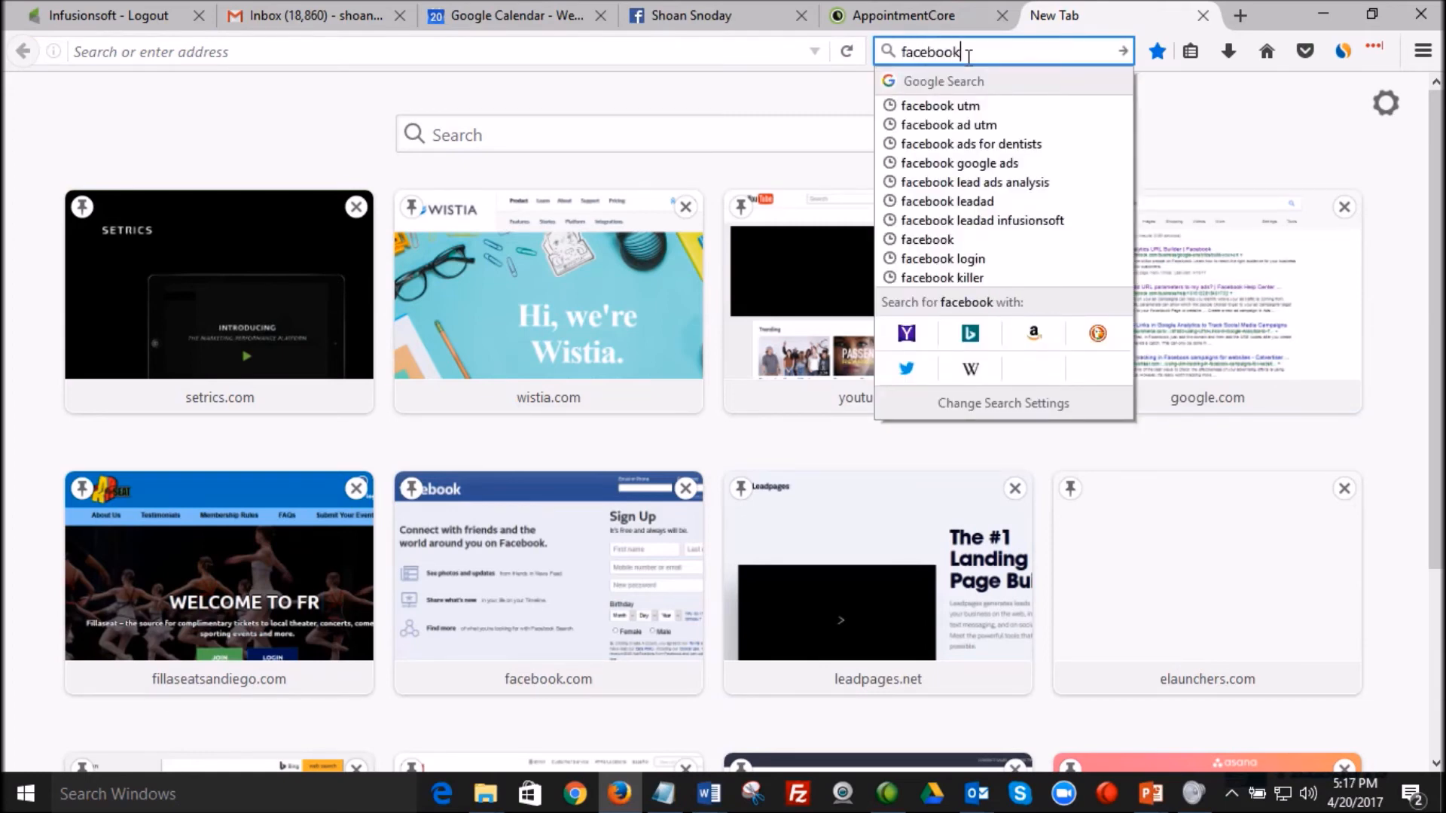
pyautogui.write('utm')
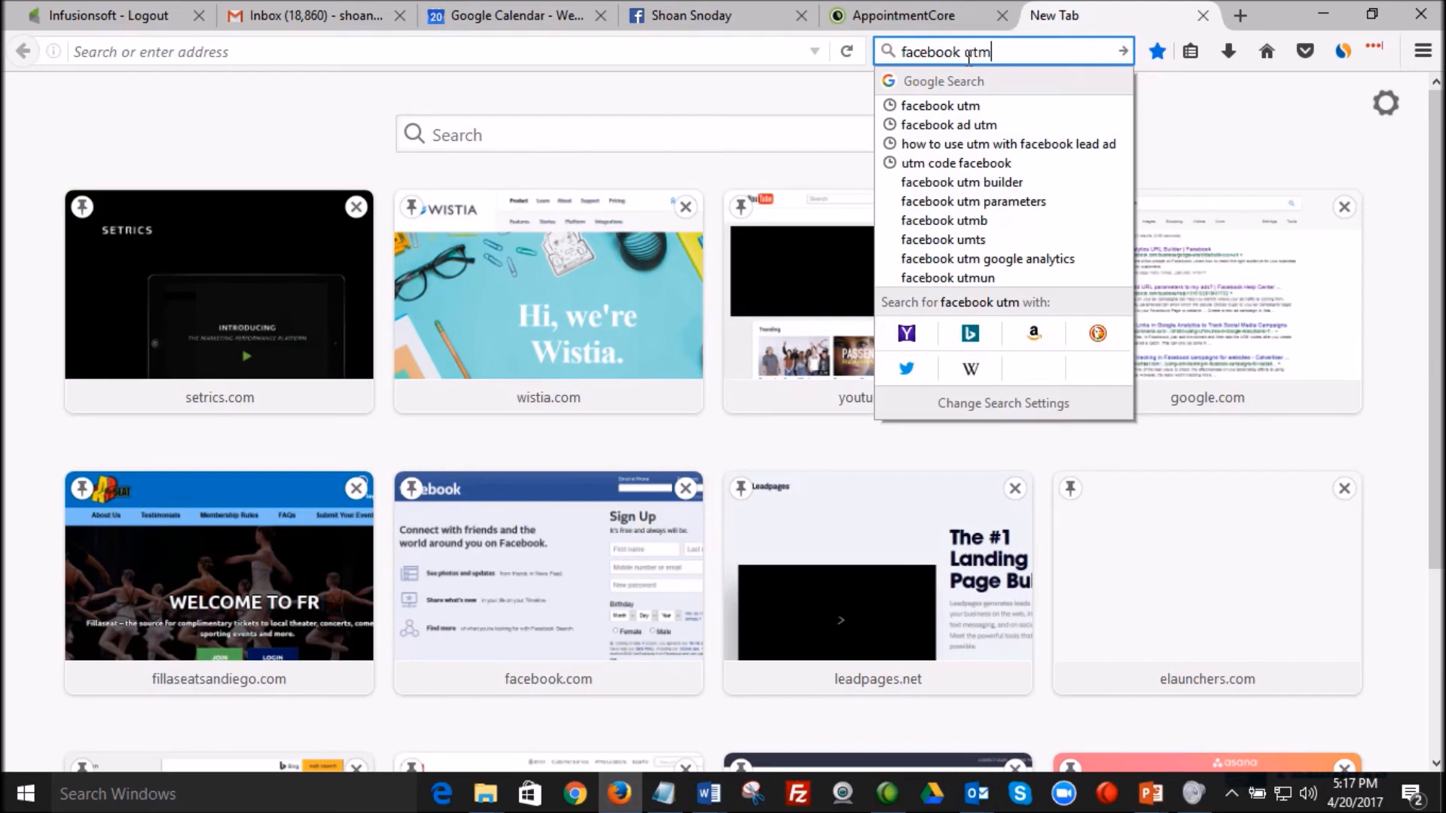
pyautogui.press('Return')
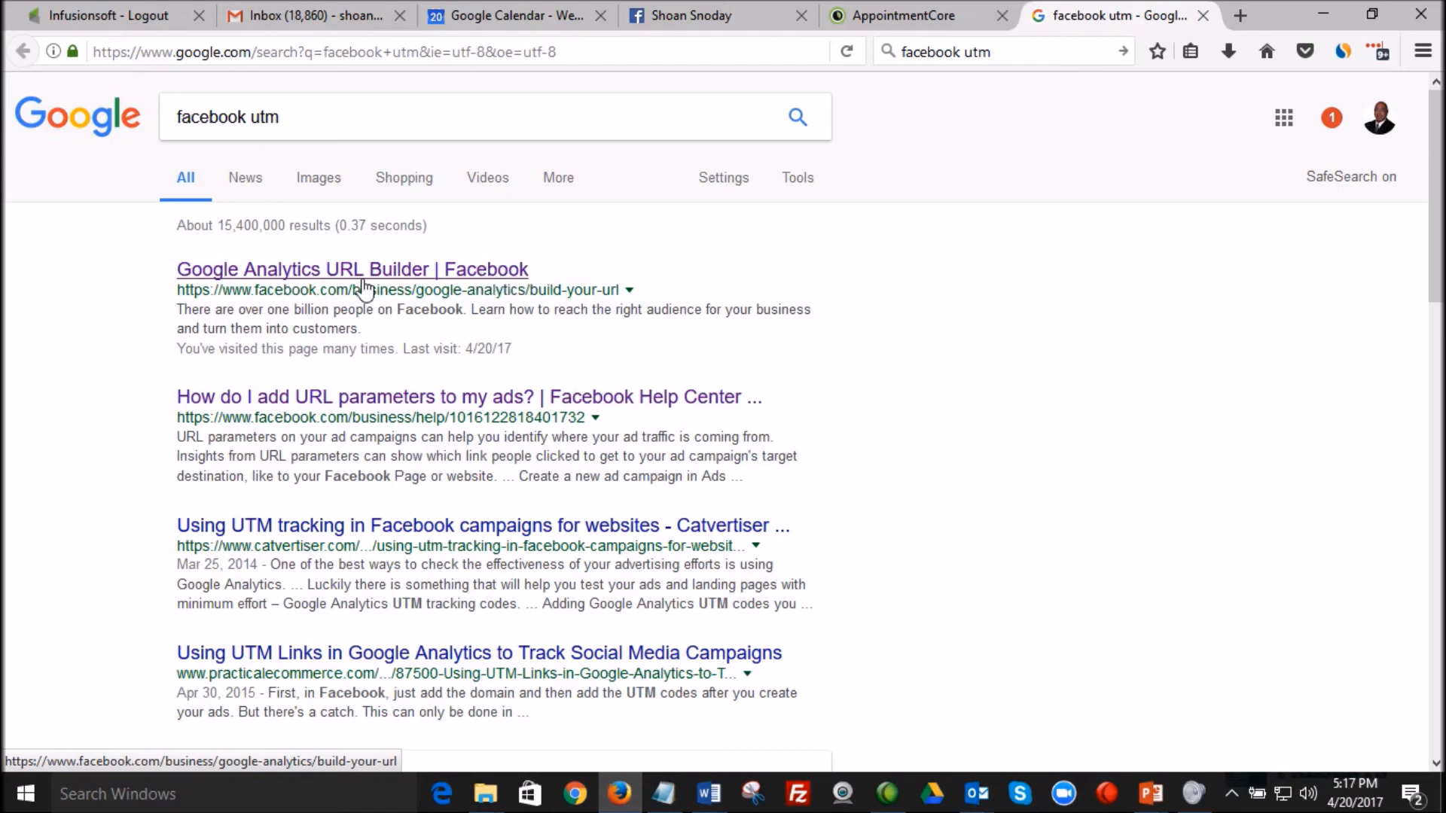
pyautogui.doubleClick(295, 290)
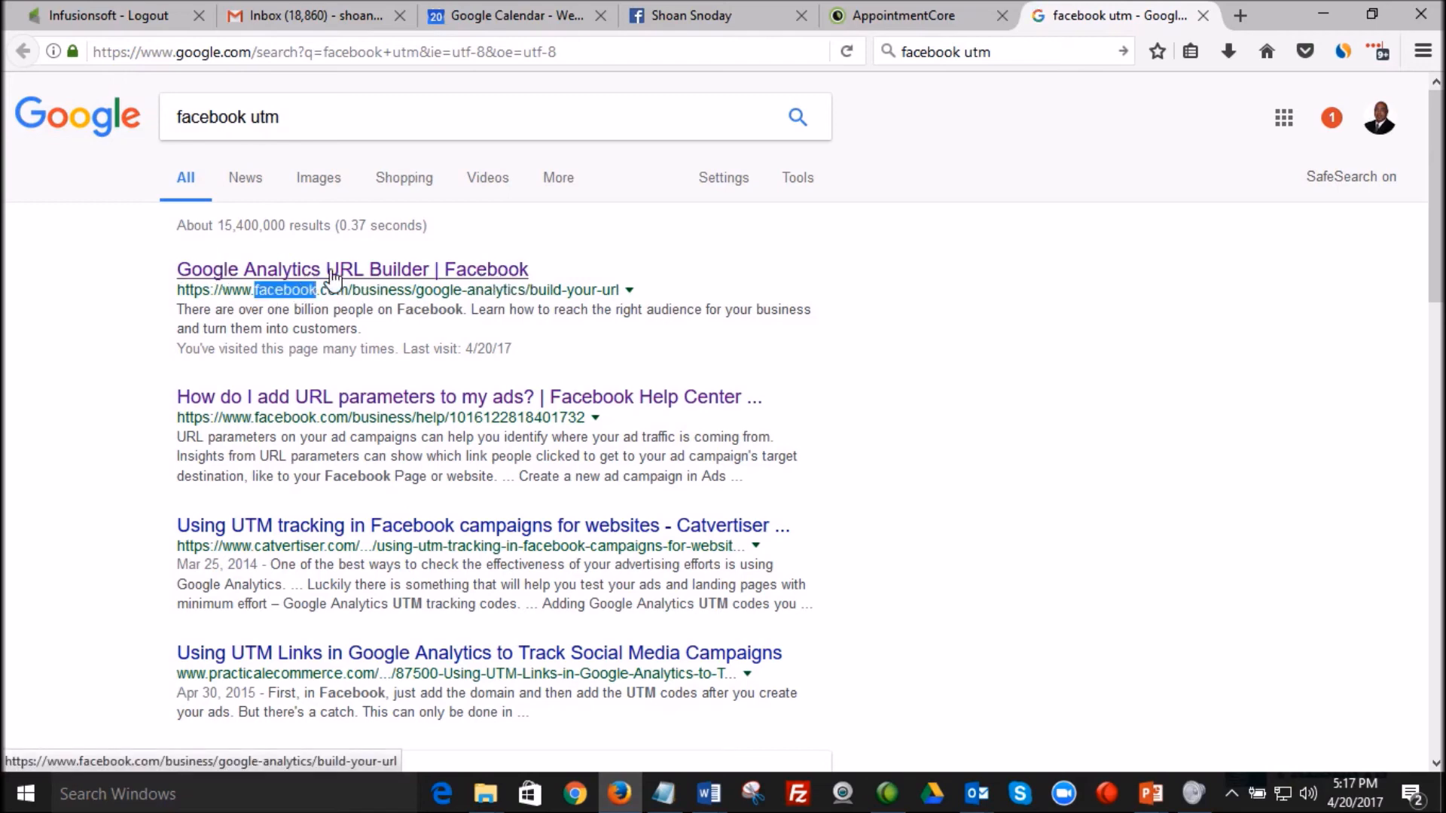
pyautogui.click(332, 278)
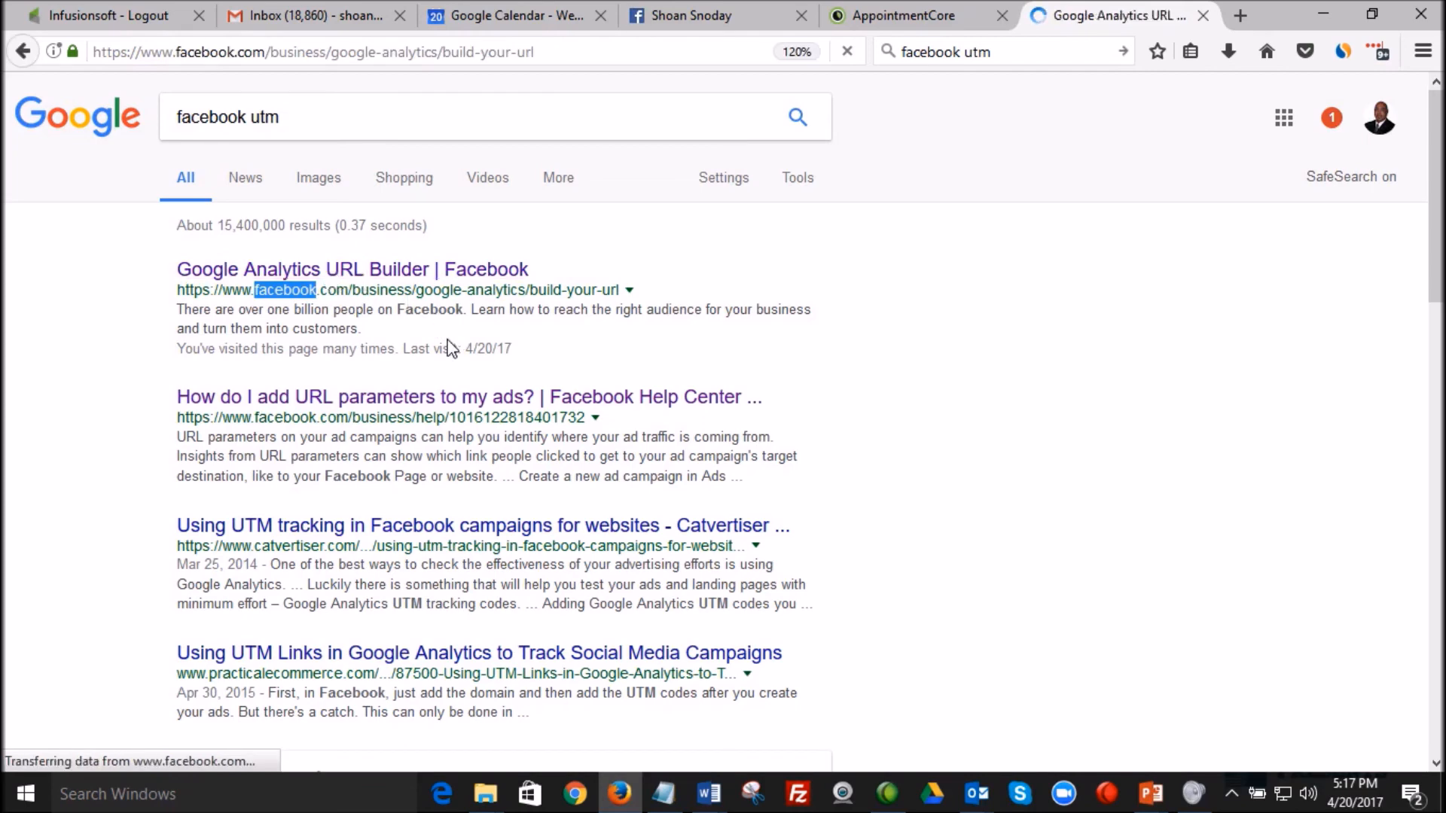
pyautogui.click(453, 297)
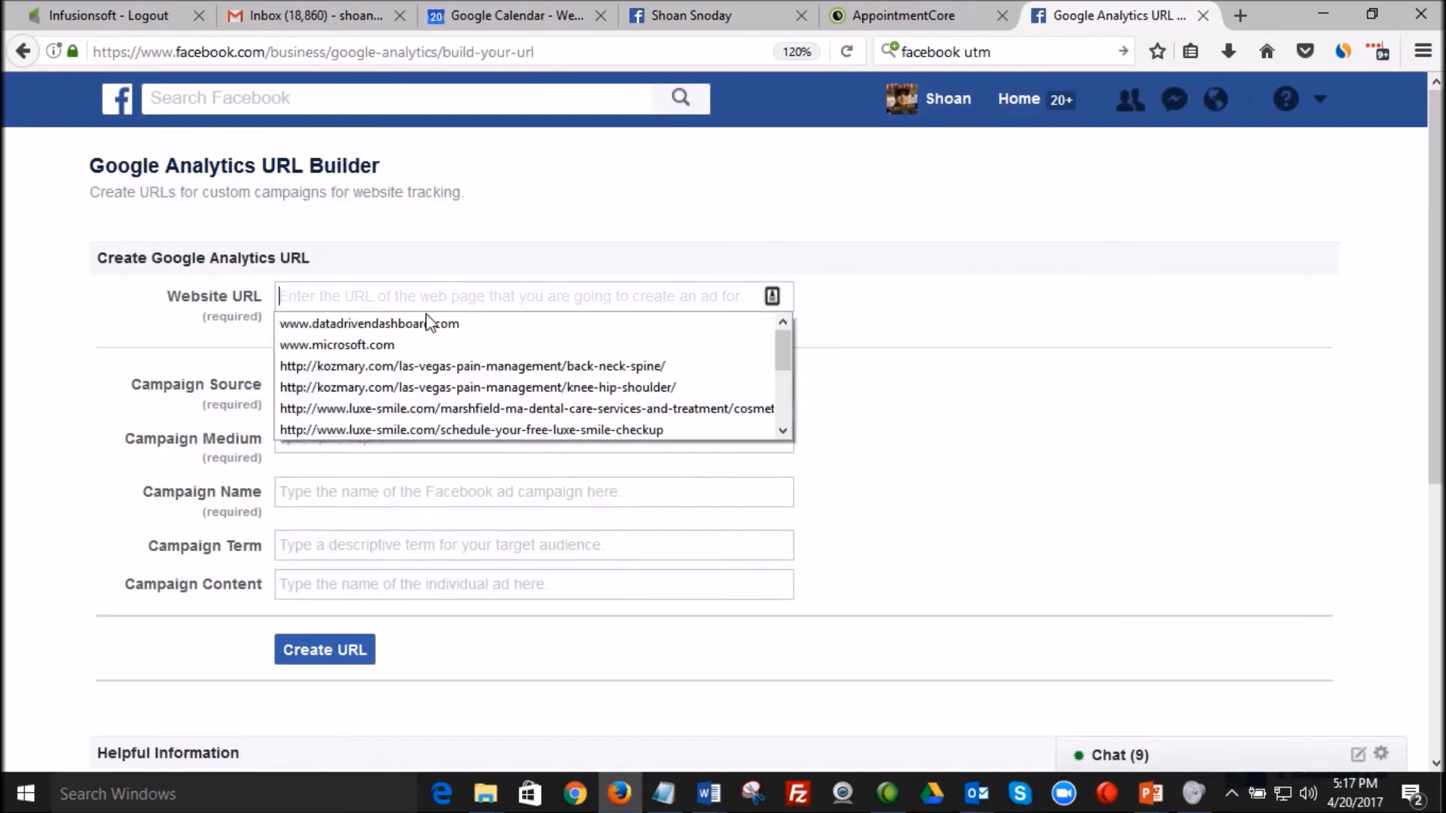
pyautogui.click(427, 323)
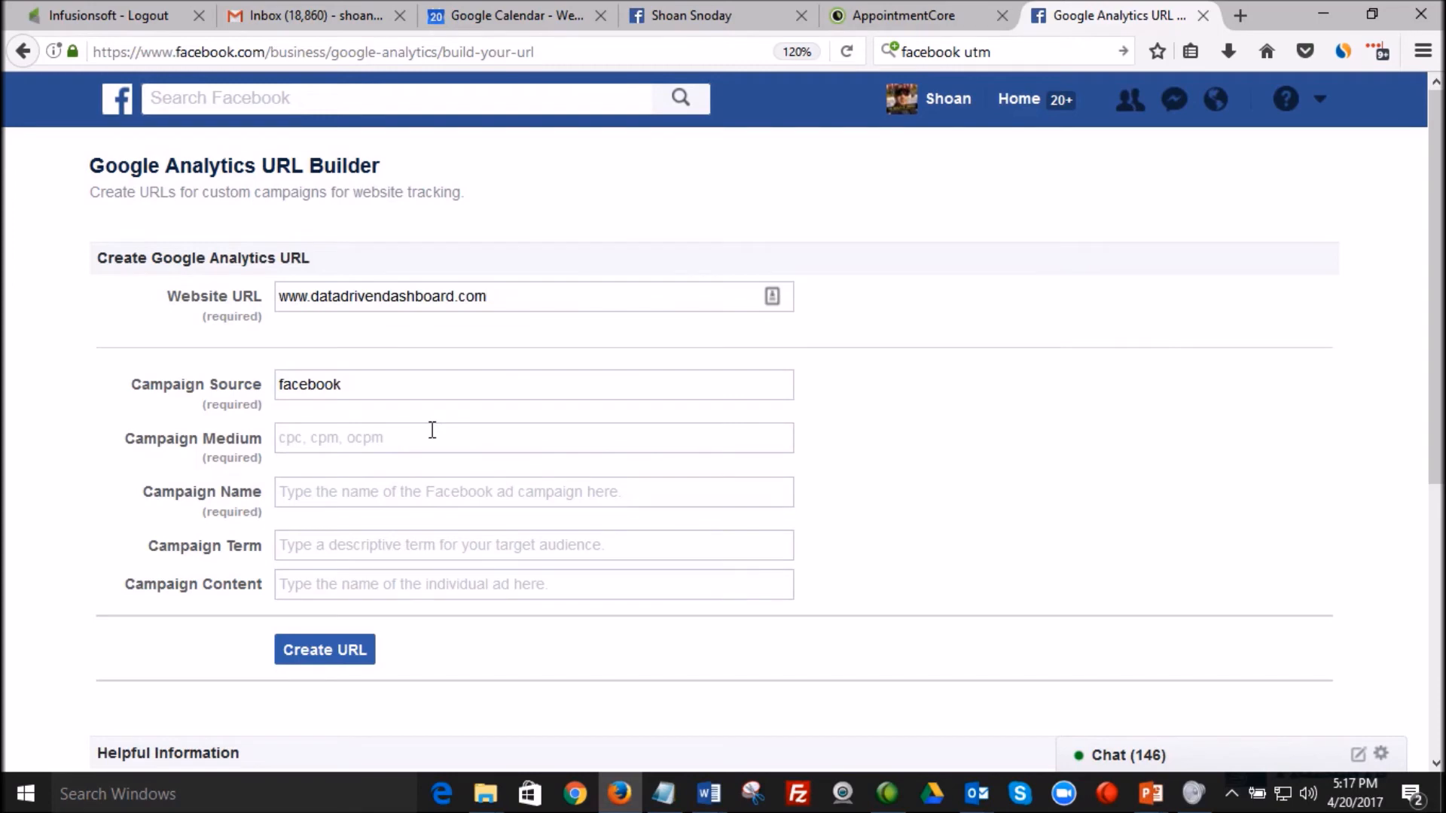
# Replace the default campaign source with fb and set the campaign medium to ppc
pyautogui.moveTo(381, 391); pyautogui.dragTo(179, 377)
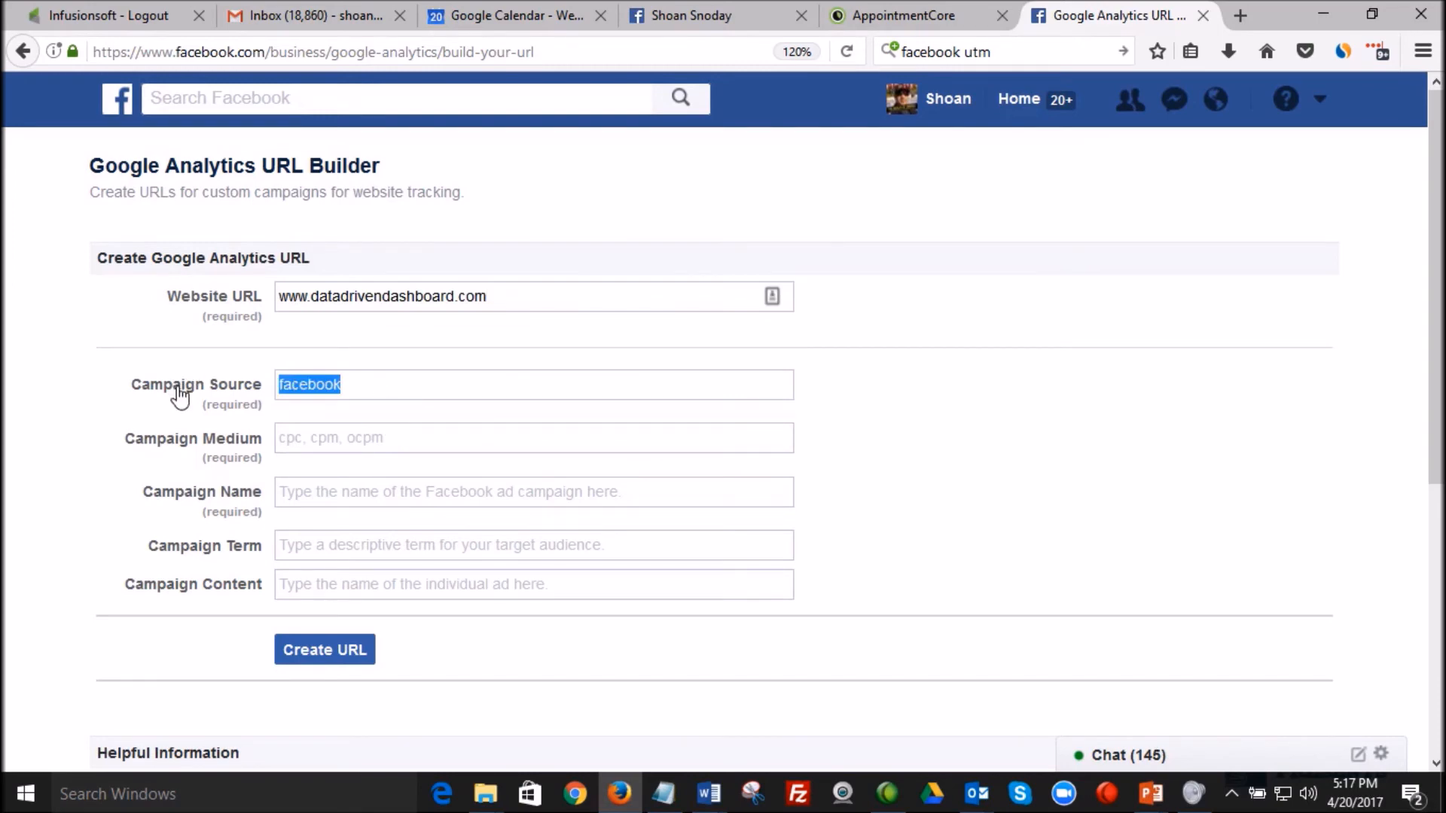
pyautogui.write('fb')
pyautogui.click(326, 416)
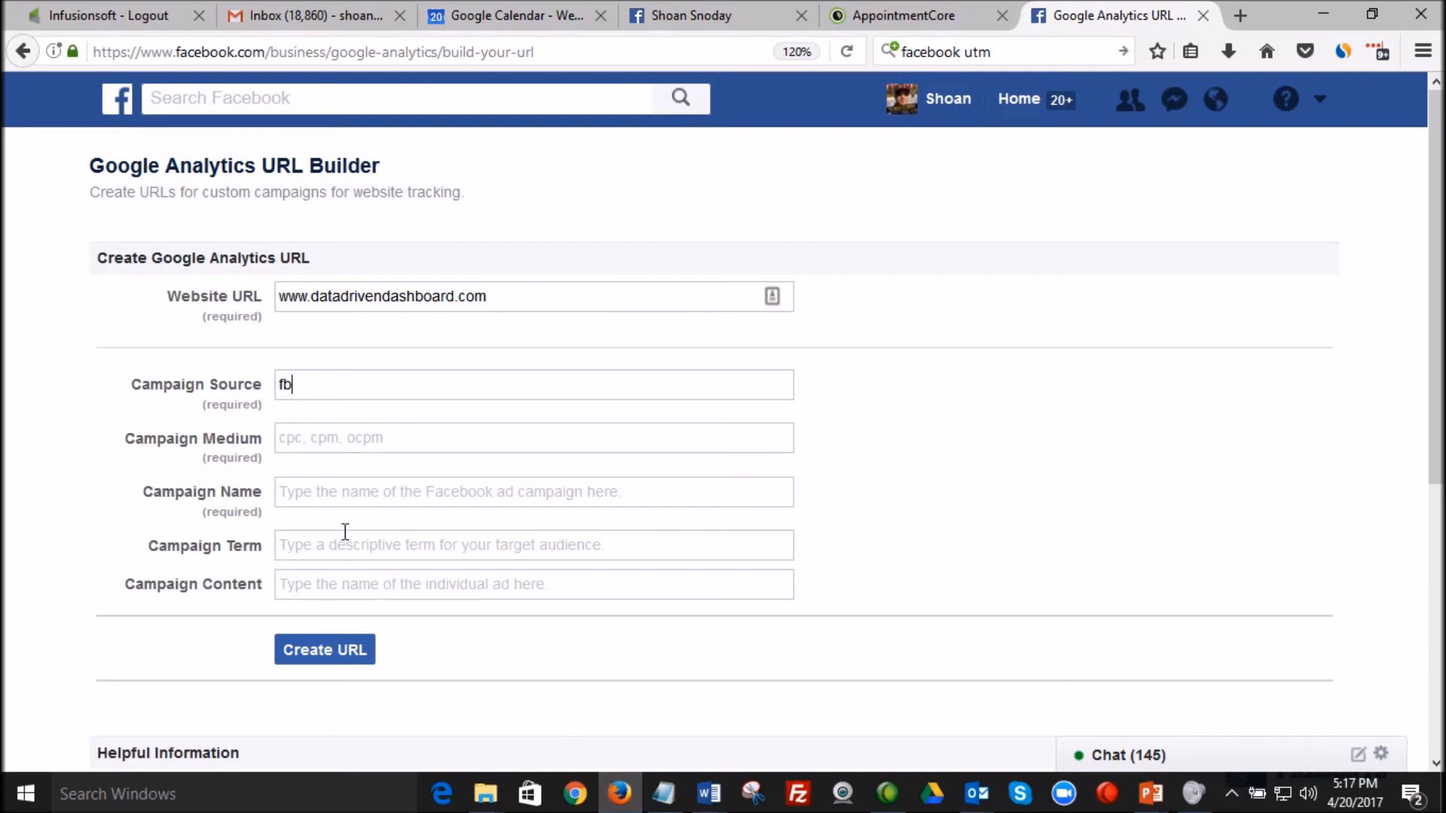
pyautogui.click(312, 436)
pyautogui.click(310, 468)
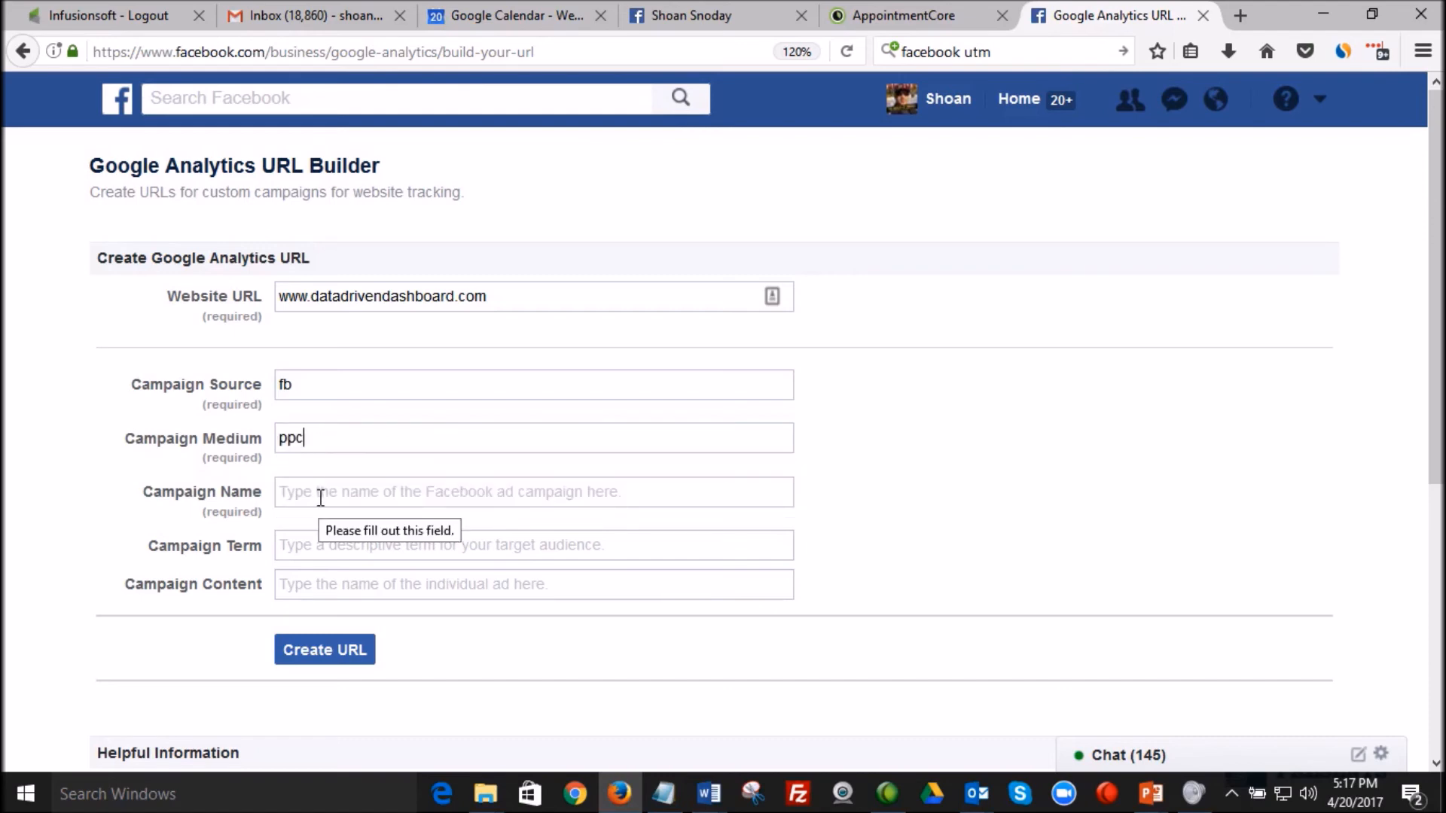
# Set the campaign name to black-friday and the campaign term to write-publish
pyautogui.click(321, 497)
pyautogui.click(324, 520)
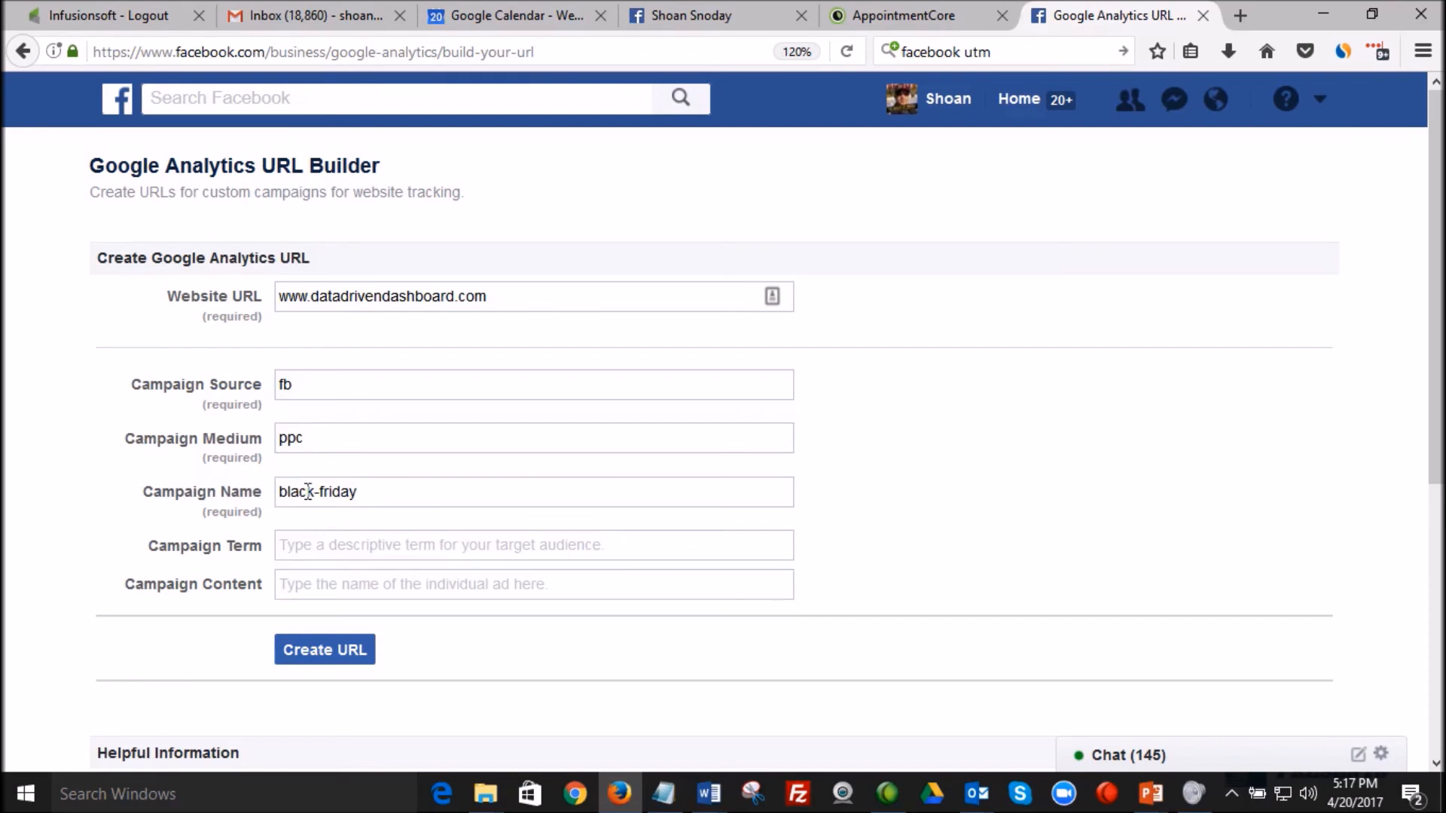
pyautogui.click(329, 546)
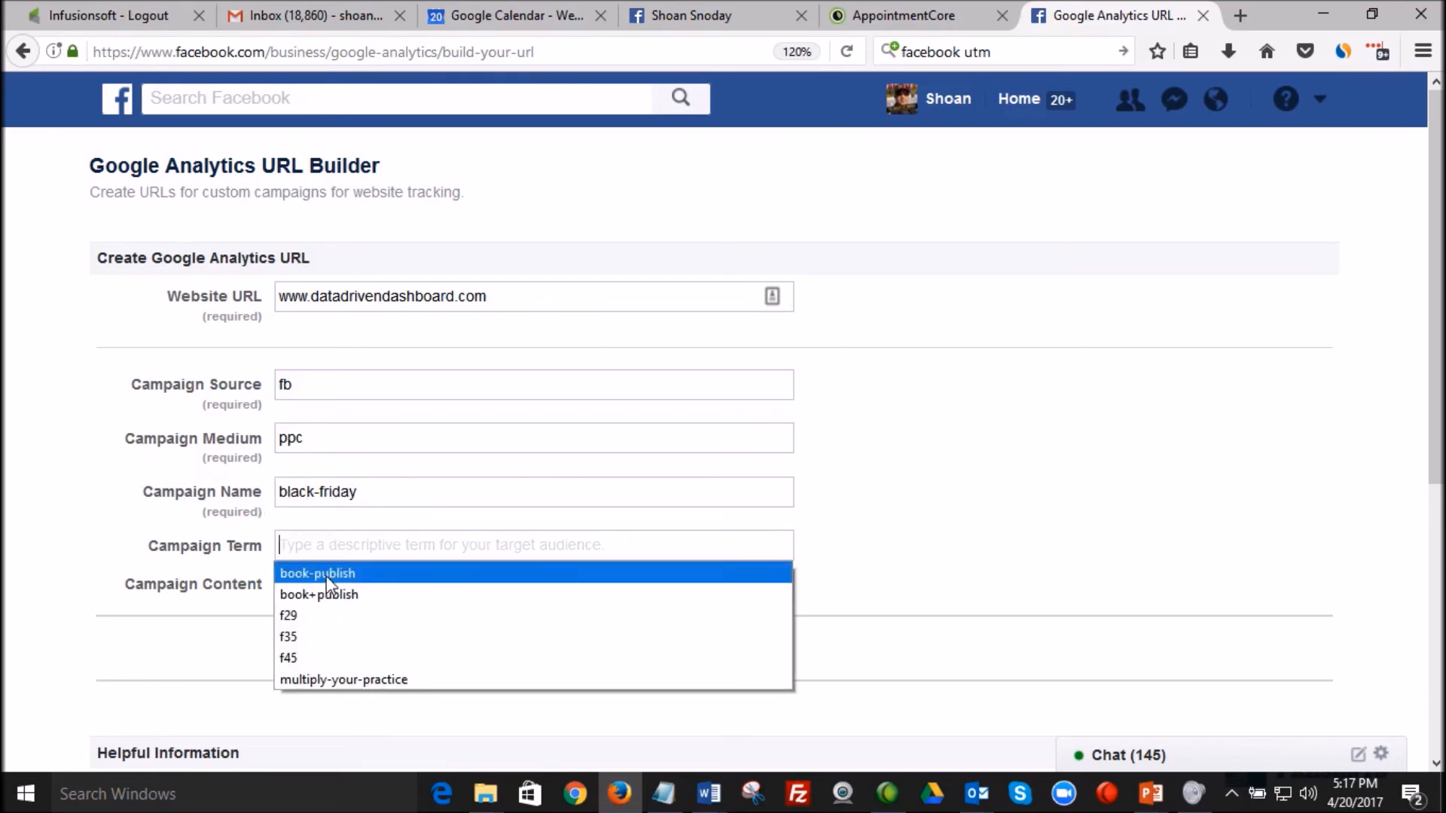
pyautogui.click(329, 573)
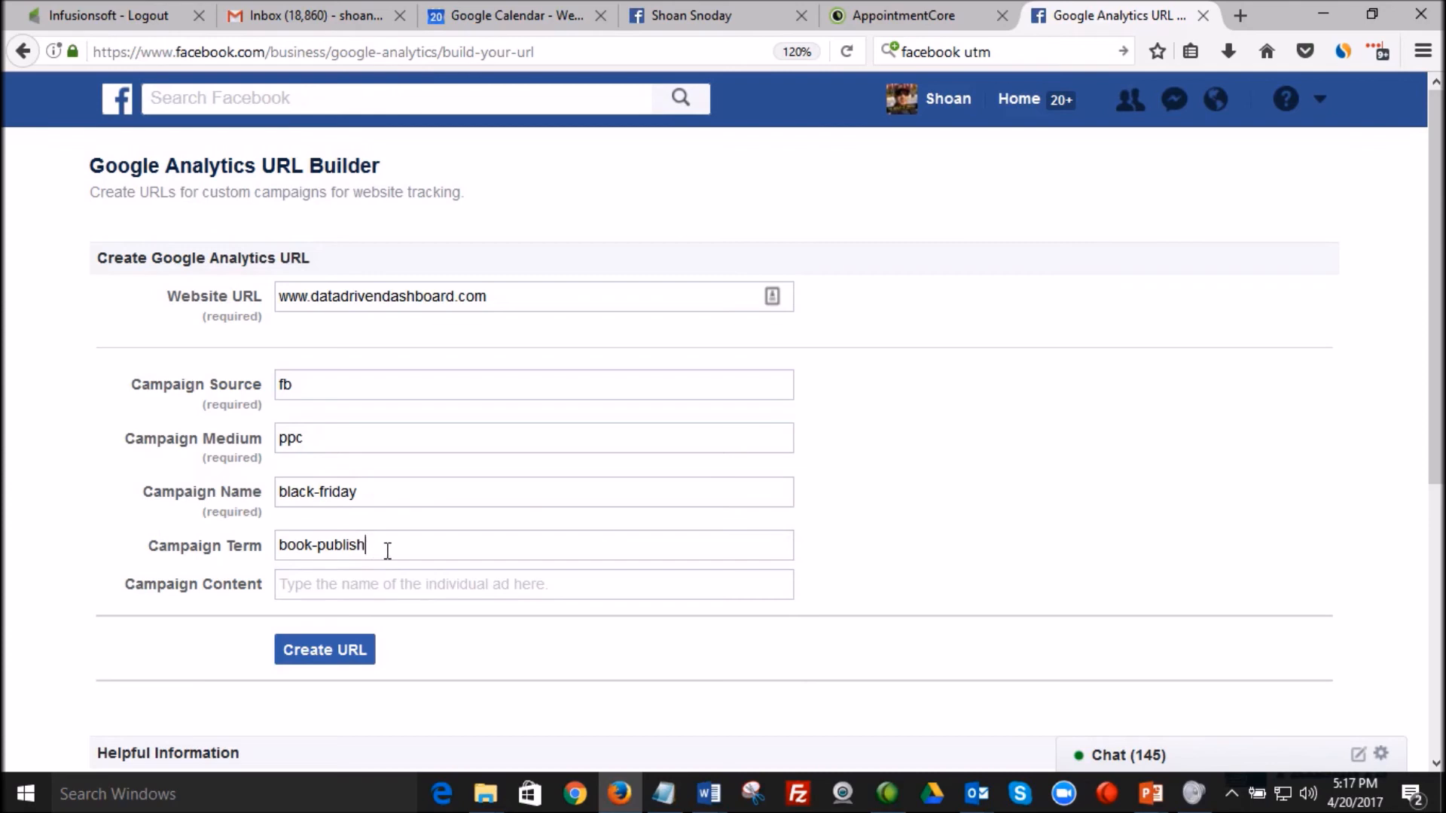
pyautogui.click(178, 549)
pyautogui.write('wr')
pyautogui.write('ite-publish')
# Set the campaign content to the suggested entry video-write-publish-repeat-10-03-2017
pyautogui.click(355, 585)
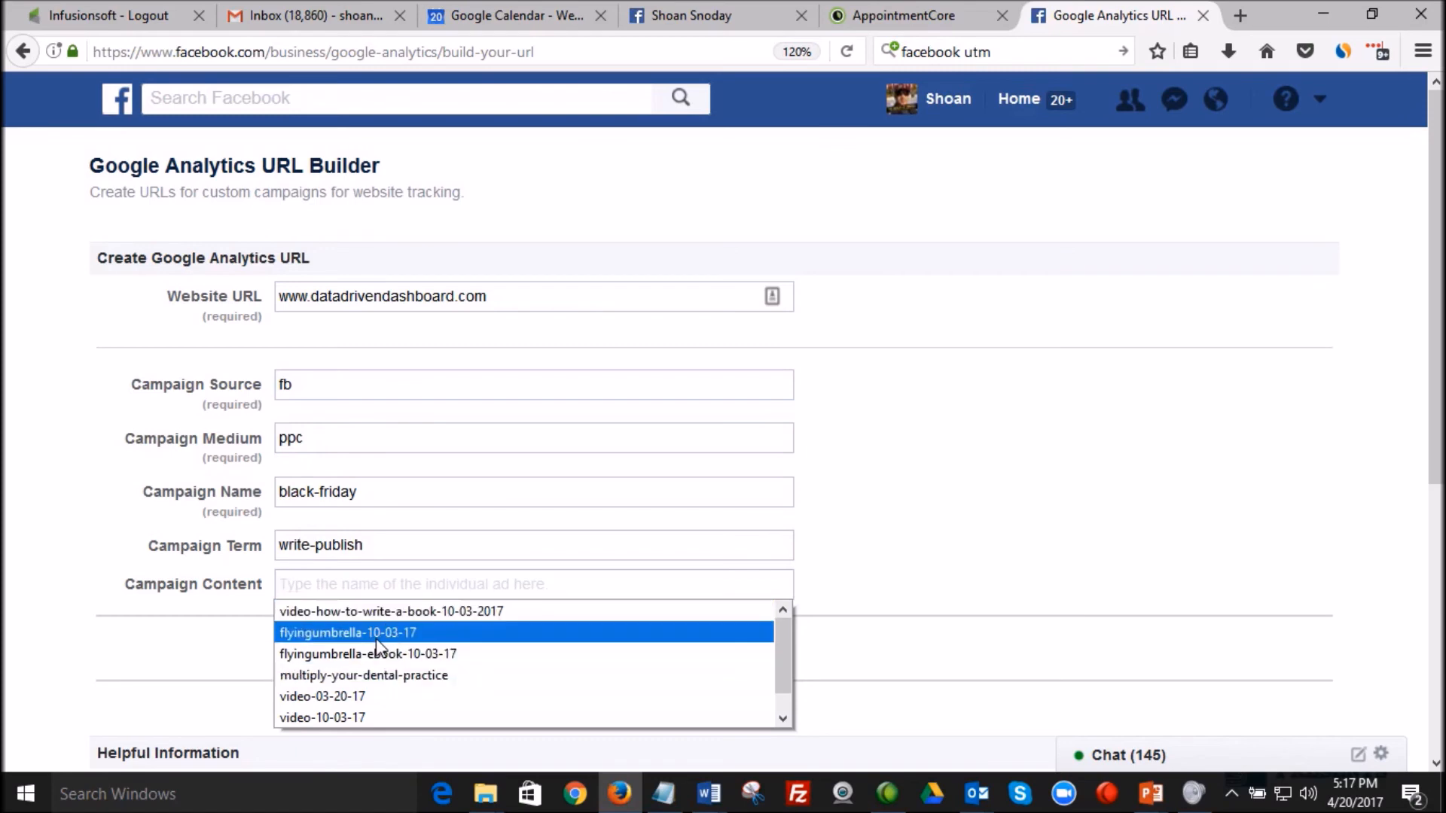
pyautogui.write('v')
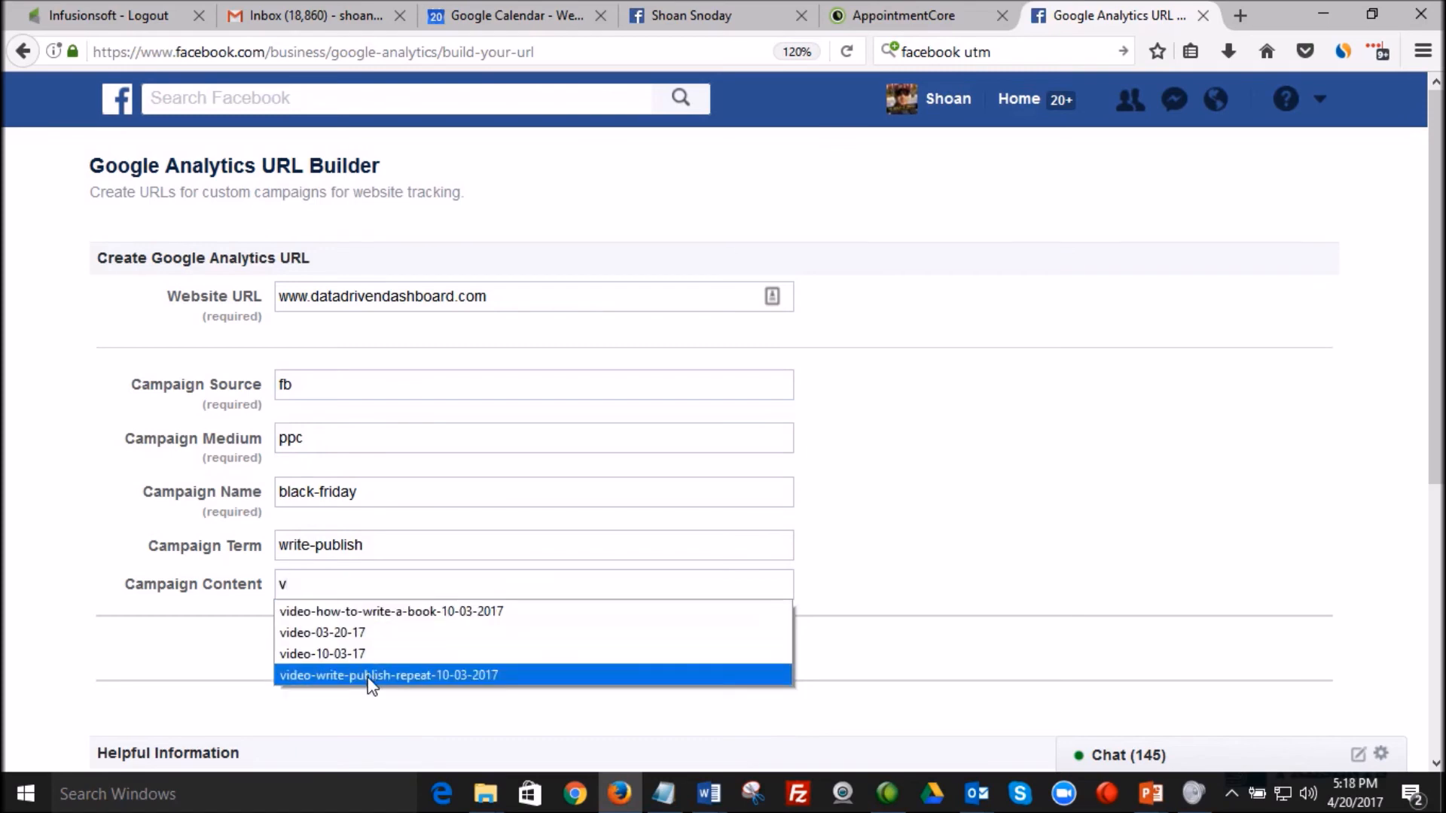
pyautogui.click(373, 677)
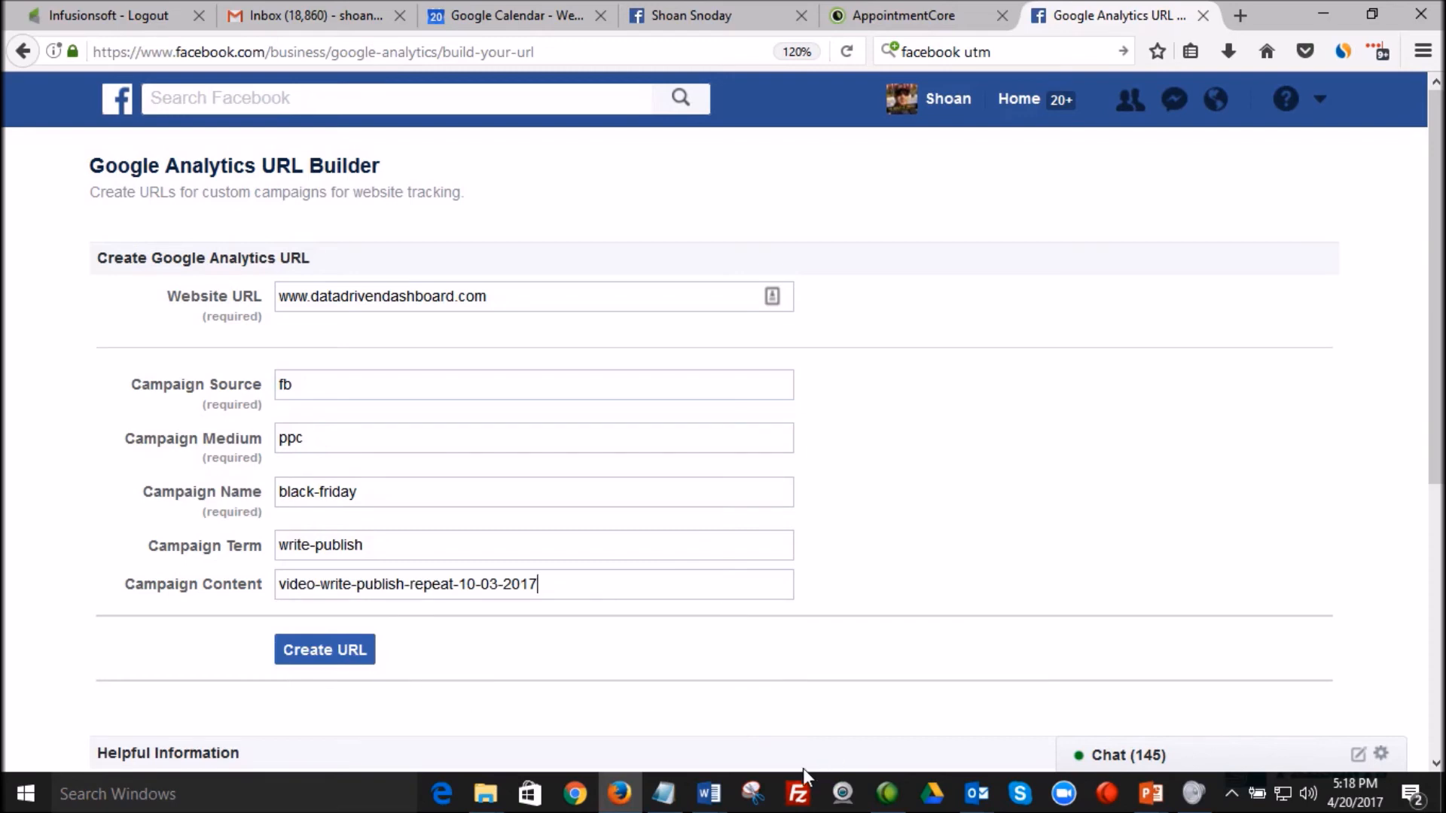
pyautogui.moveTo(708, 793)
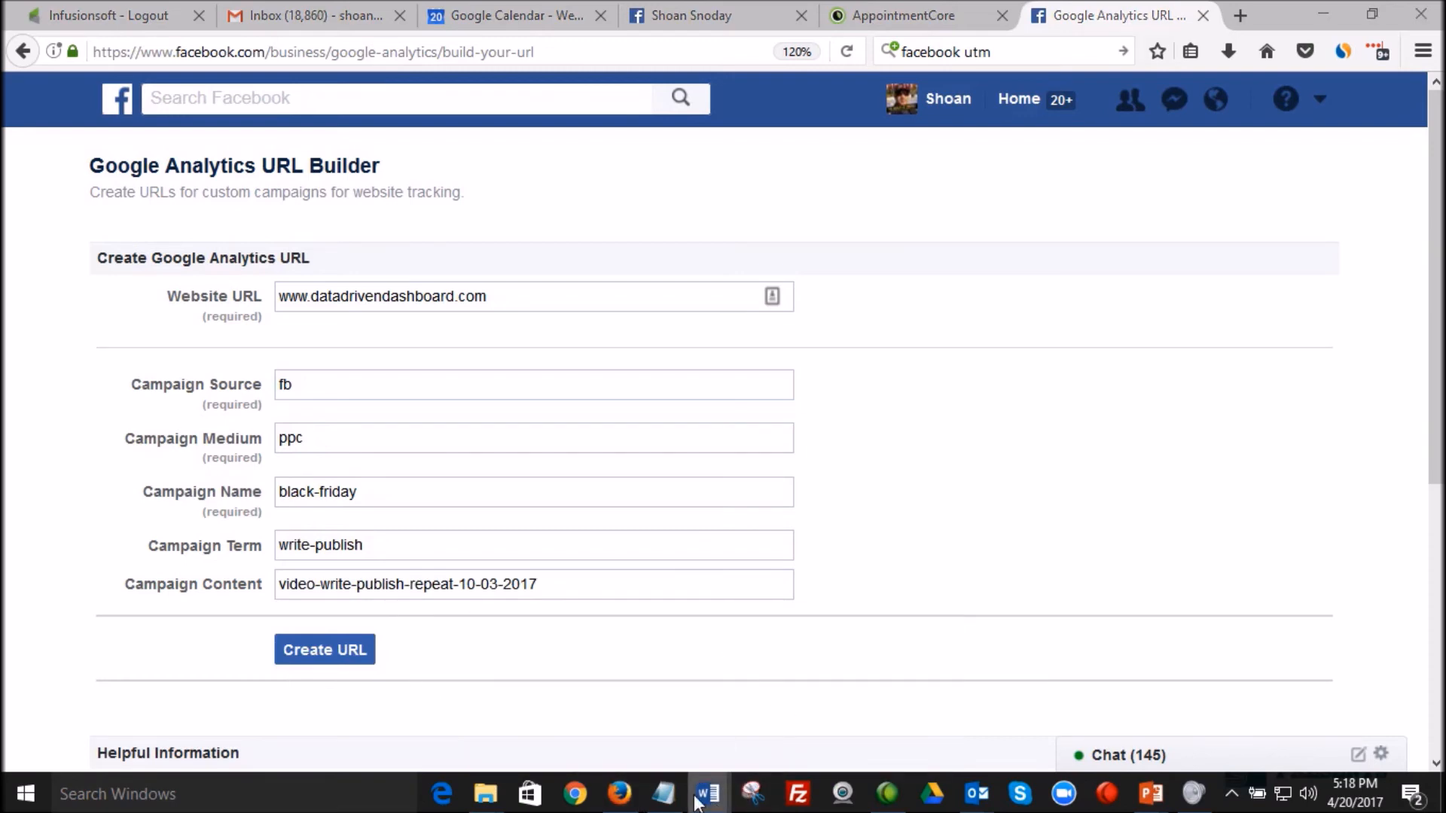
# Check the hand-built URL in Word, then return to Firefox and generate the tagged URL from the completed campaign fields
pyautogui.click(689, 749)
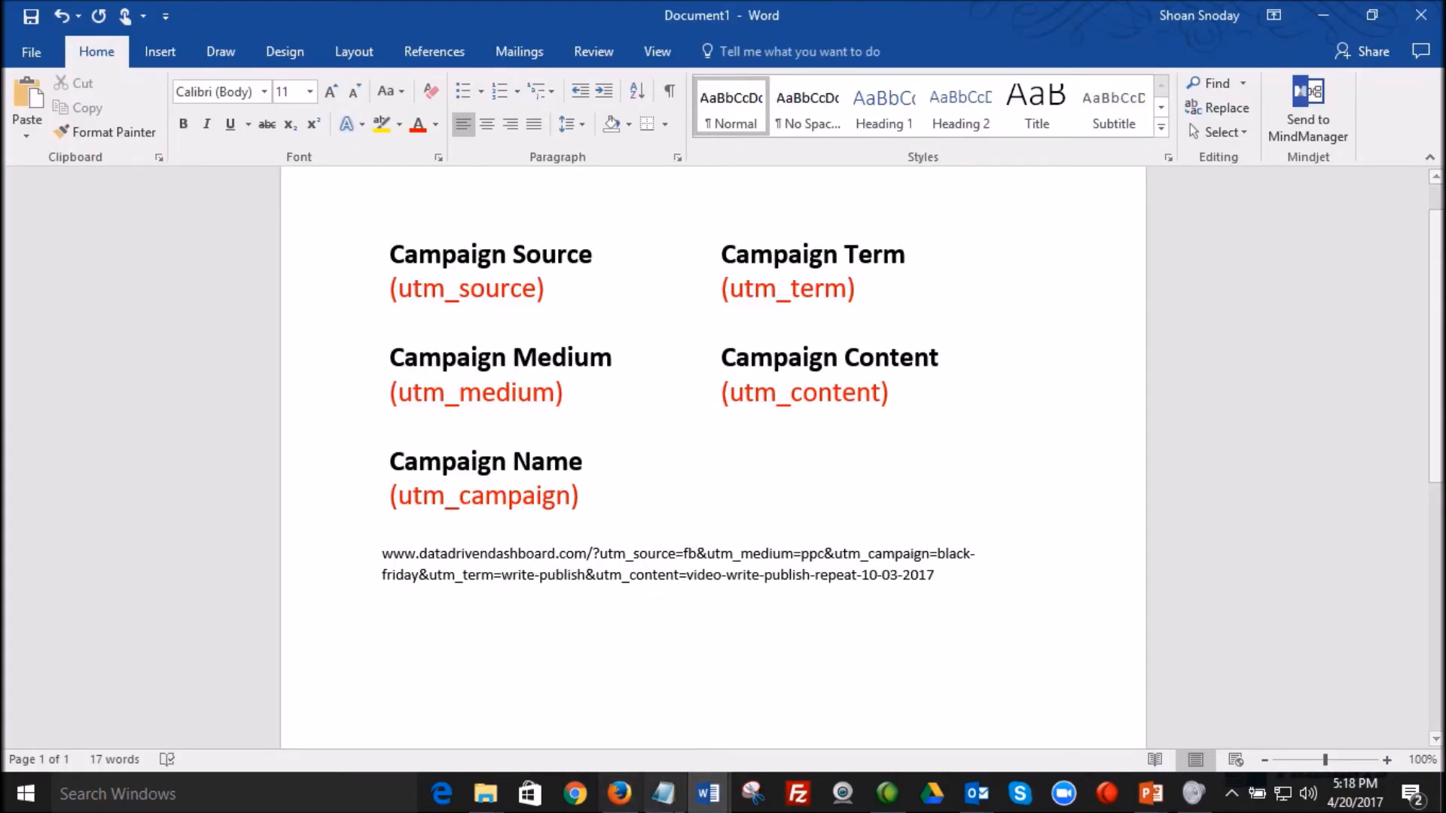
pyautogui.click(619, 794)
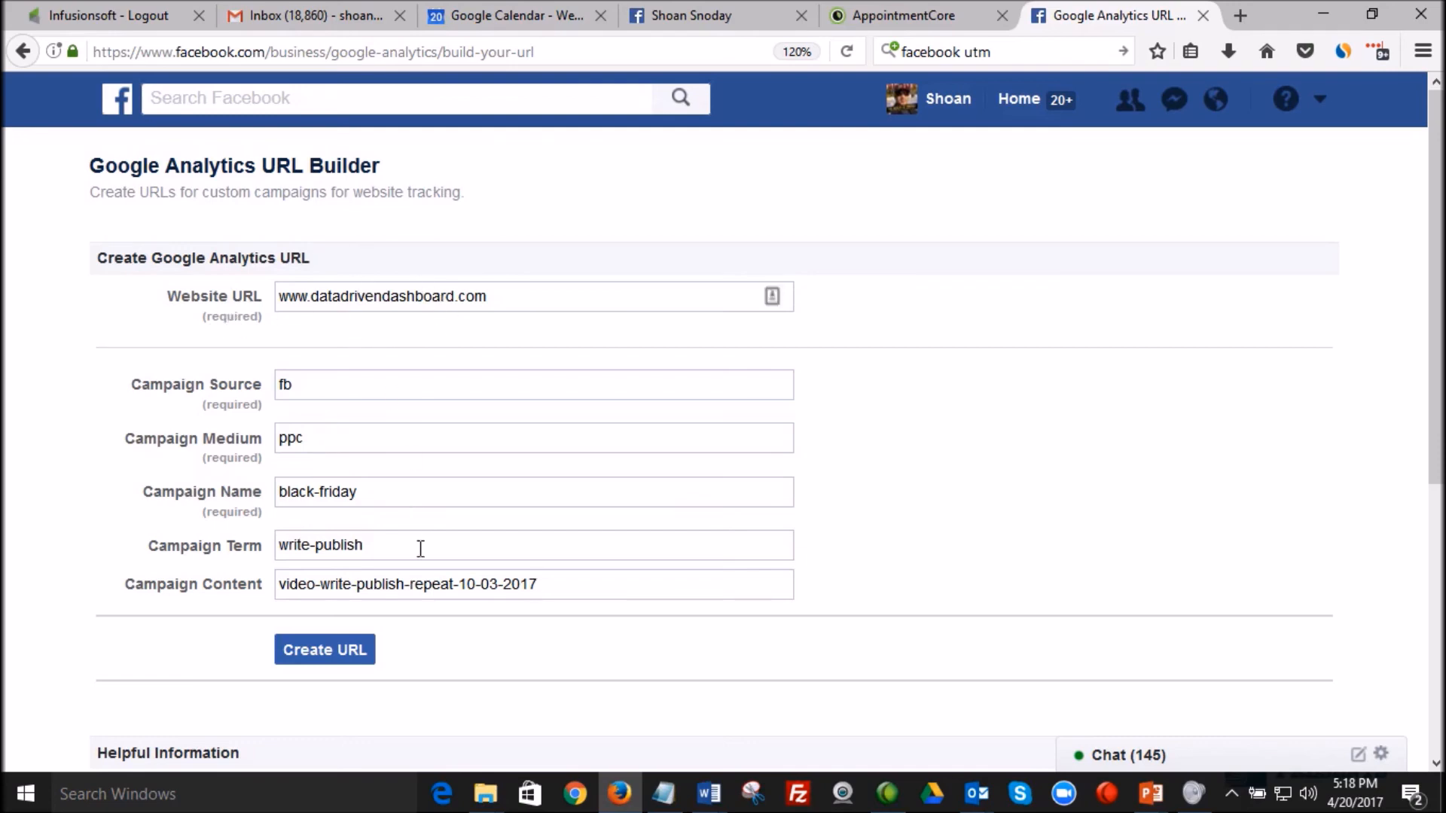
pyautogui.click(339, 651)
pyautogui.scroll(-4, 875, 662)
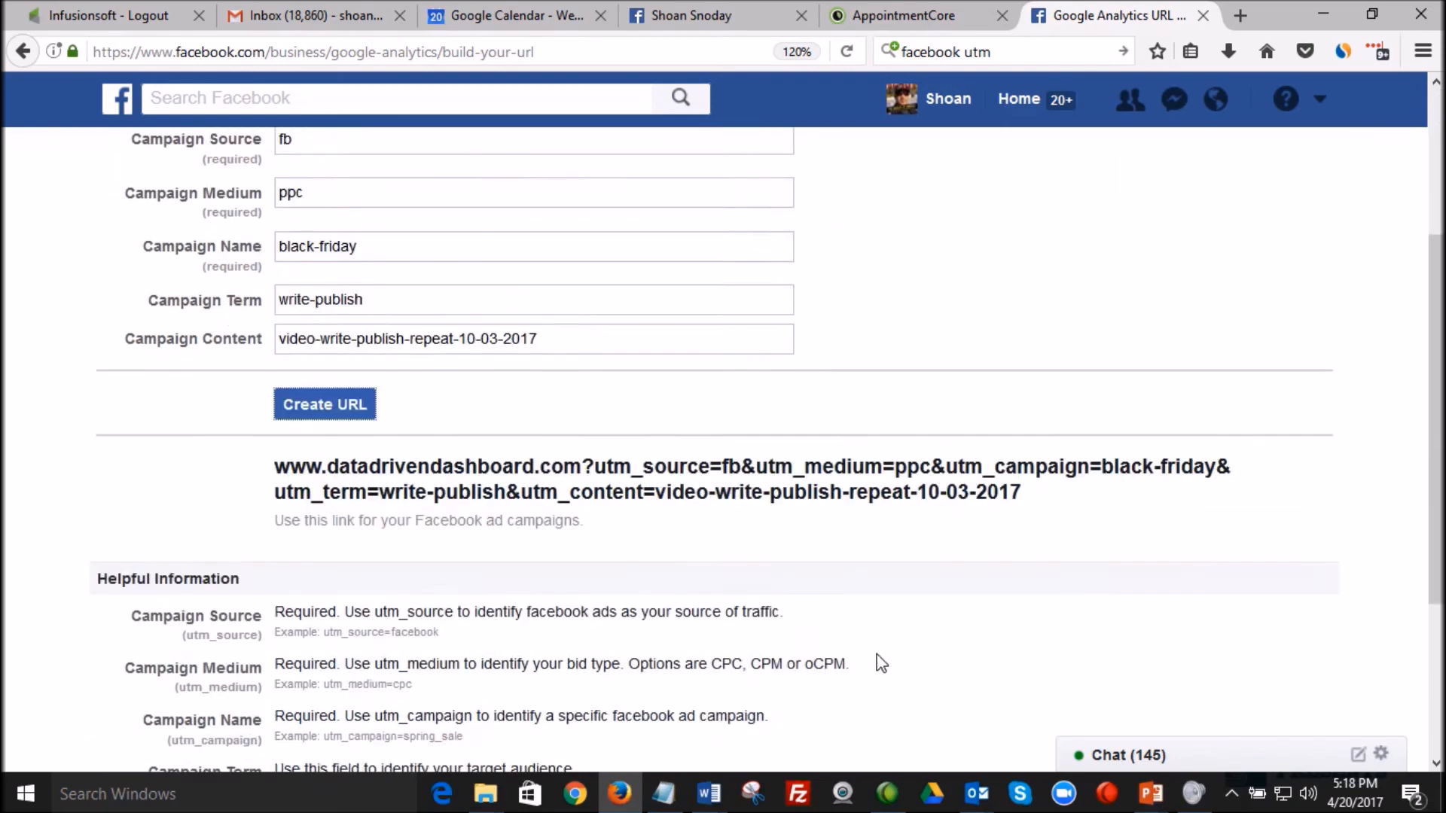
# Copy the whole generated URL and paste it as text only below the hand-built URL in the Word document
pyautogui.moveTo(1024, 446); pyautogui.dragTo(224, 433)
pyautogui.rightClick(369, 439)
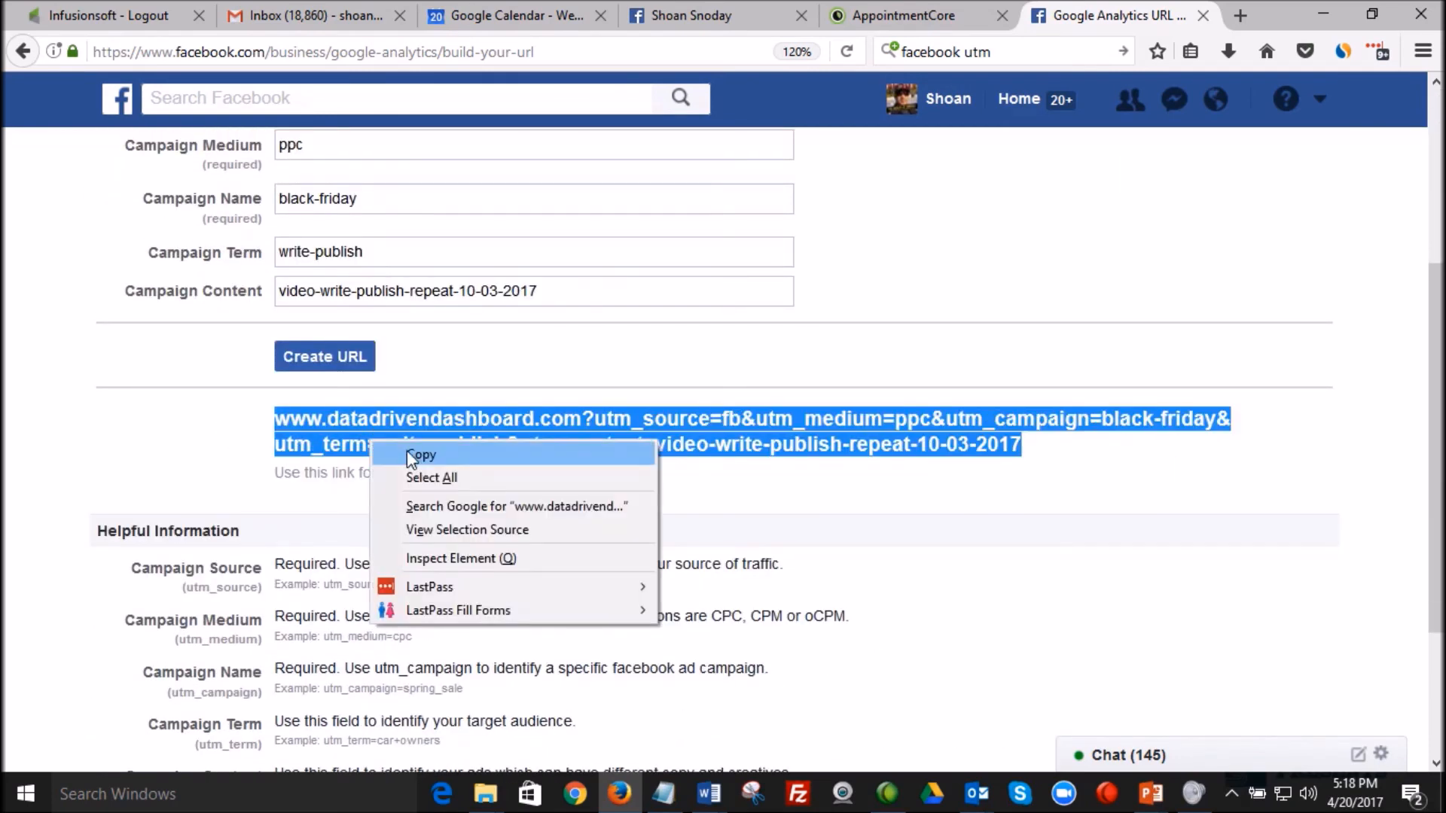
pyautogui.click(406, 450)
pyautogui.moveTo(708, 802)
pyautogui.click(634, 735)
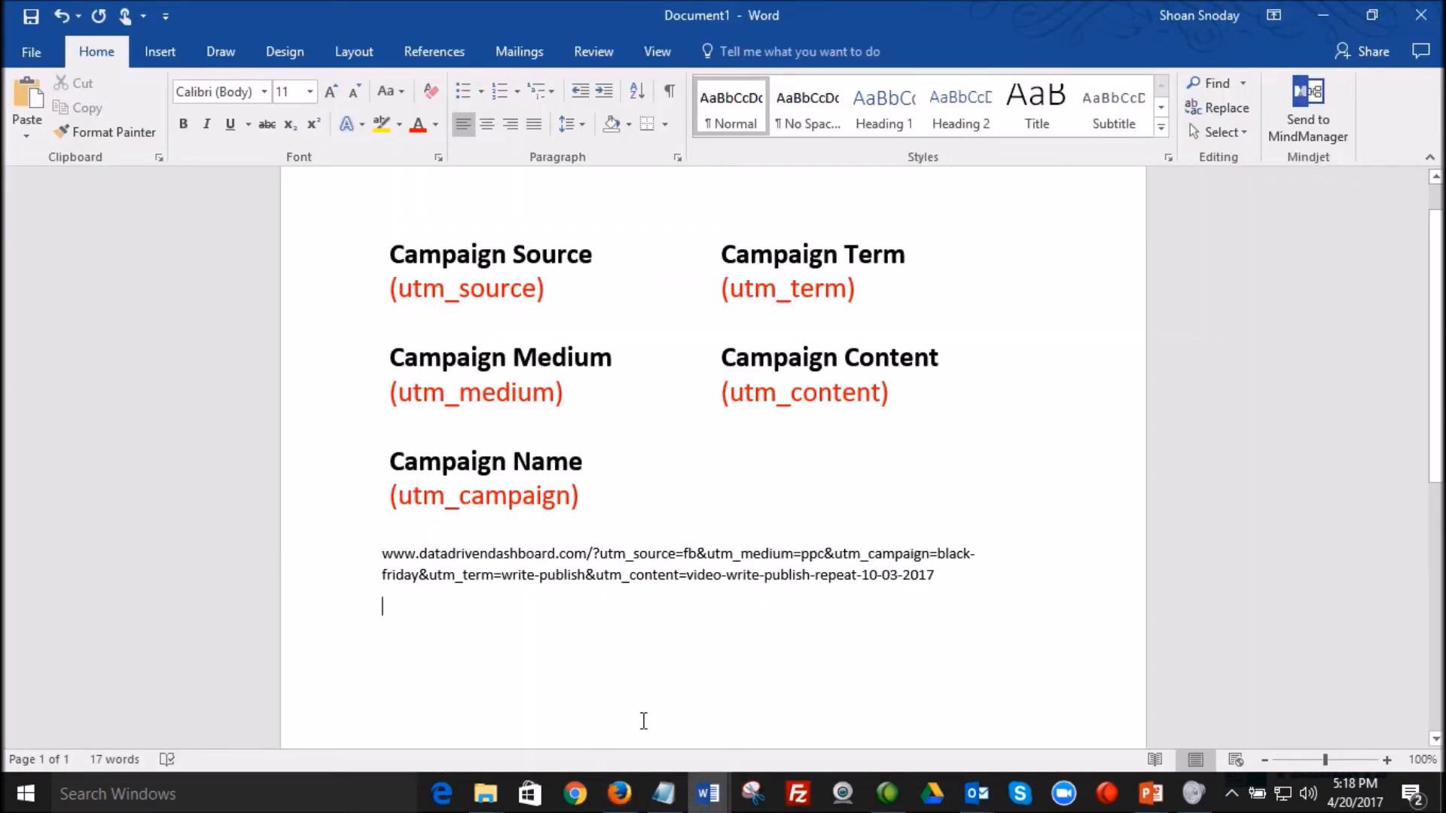
pyautogui.rightClick(620, 697)
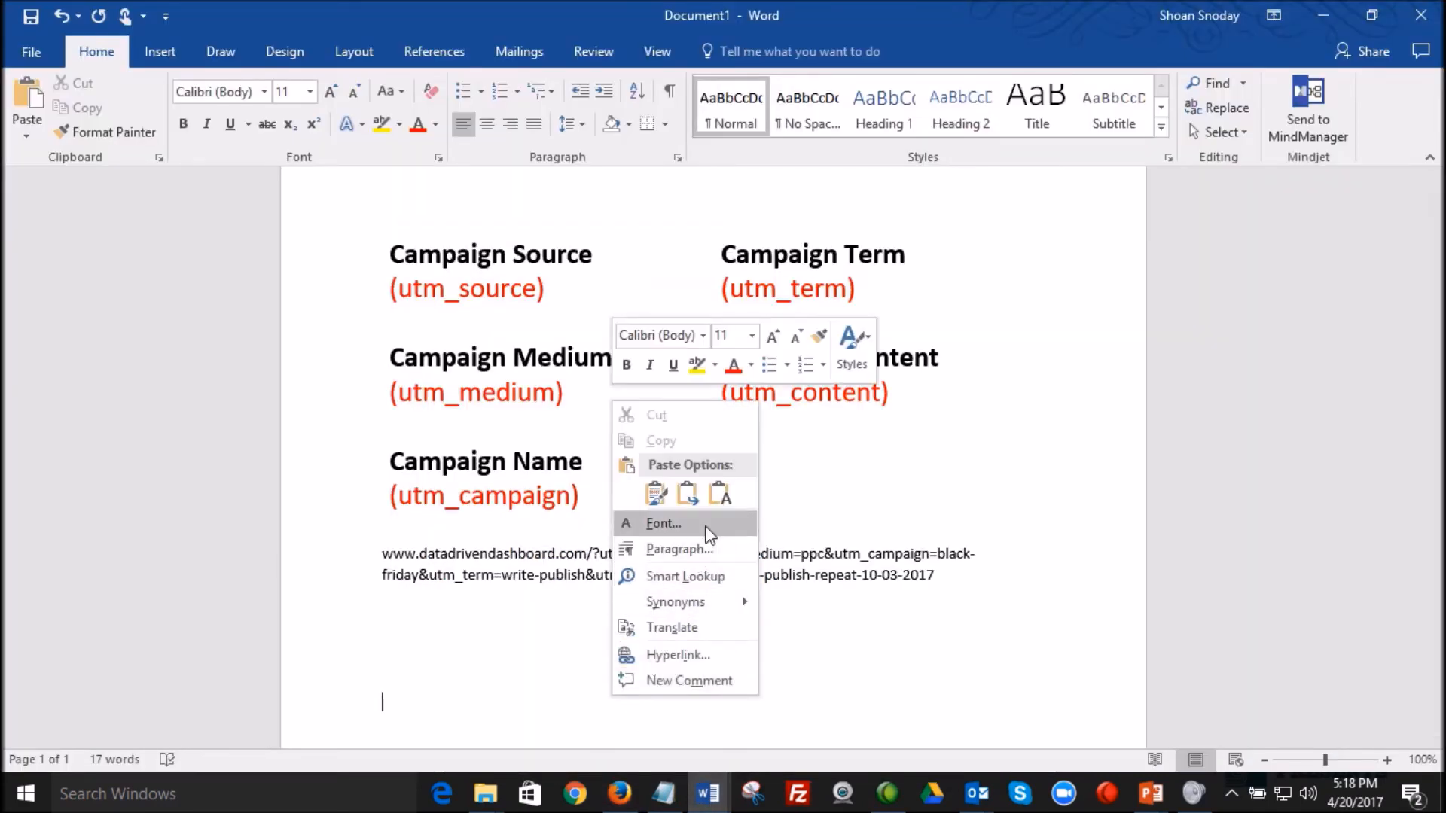
pyautogui.click(719, 495)
# Remove the indent and extra blank lines before the pasted URL so it sits directly under the hand-built one
pyautogui.moveTo(434, 699); pyautogui.dragTo(297, 688)
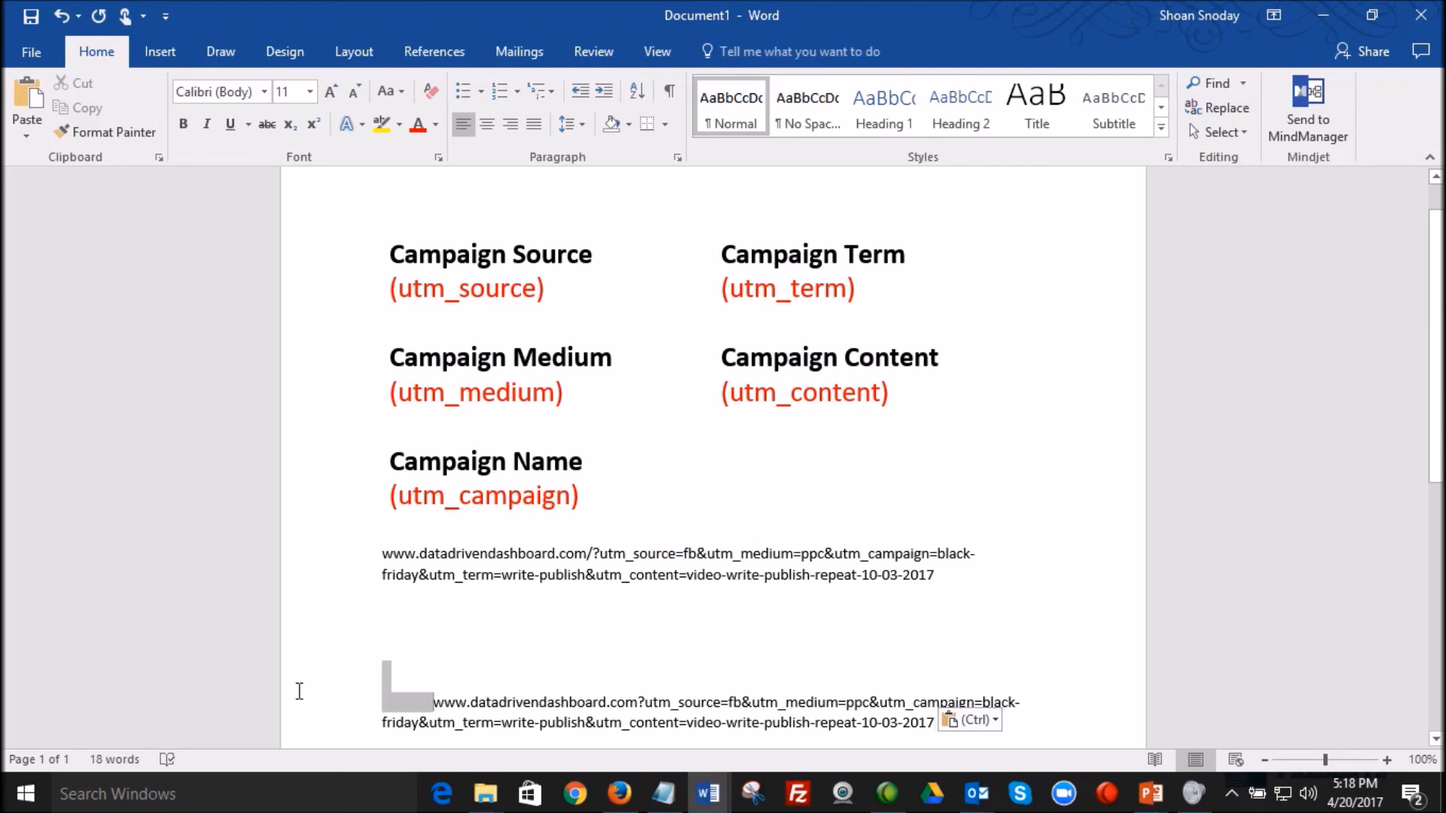
pyautogui.press('BackSpace')
pyautogui.press('BackSpace')
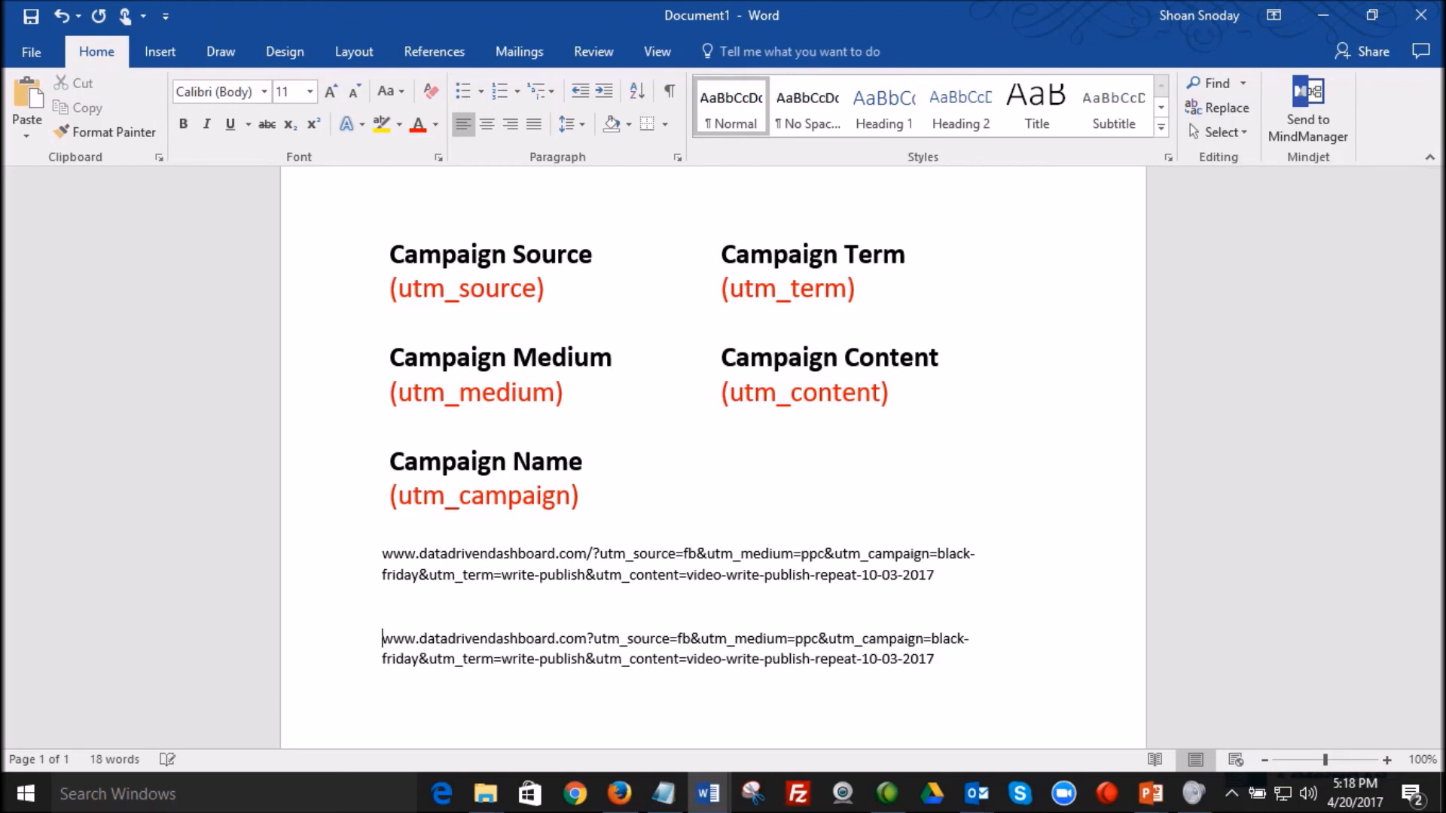
pyautogui.press('Delete')
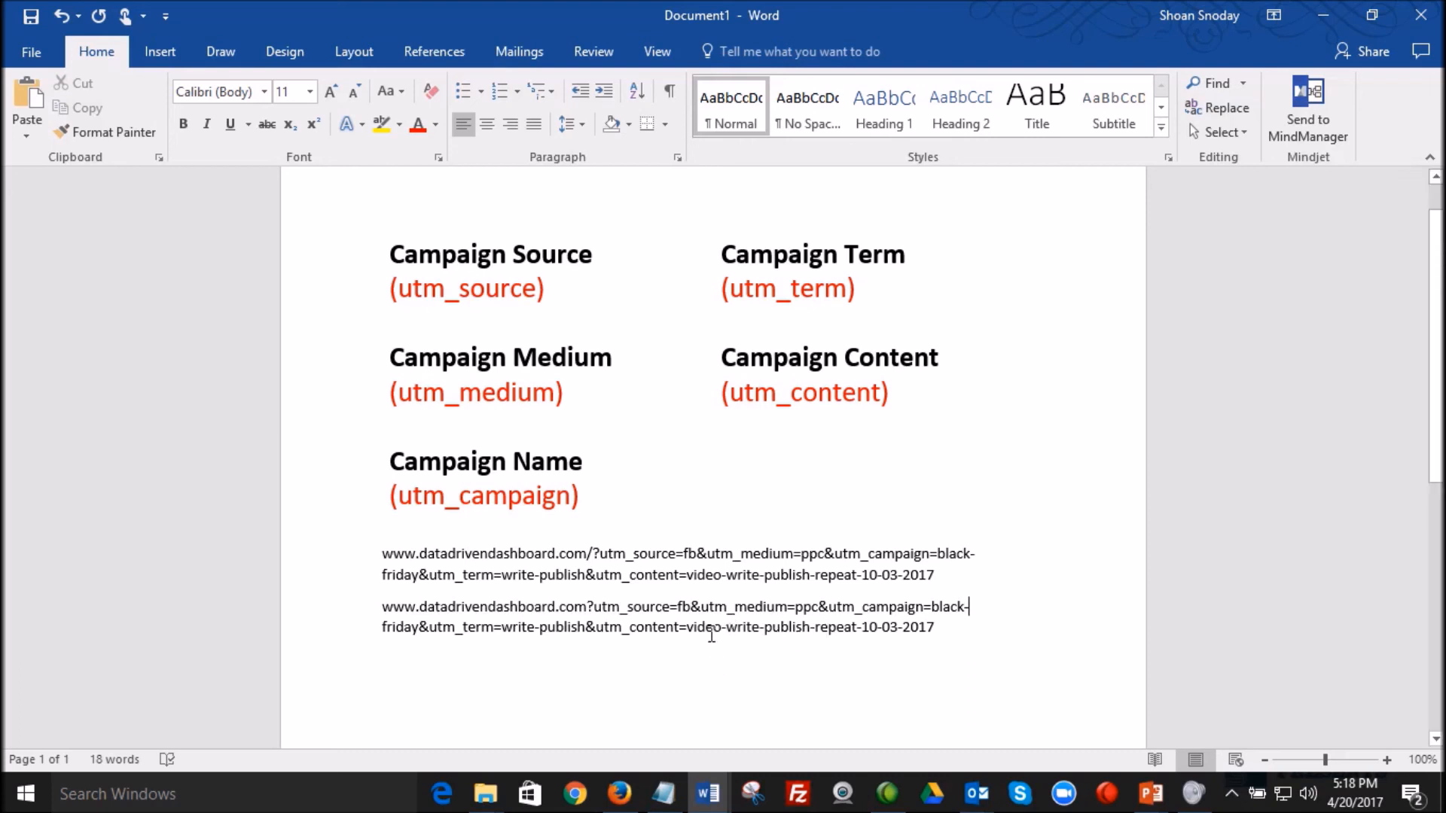
# Examine the content, date, medium and source values in the pasted URL by highlighting each of them
pyautogui.moveTo(735, 630); pyautogui.dragTo(834, 625)
pyautogui.click(726, 688)
pyautogui.doubleClick(708, 631)
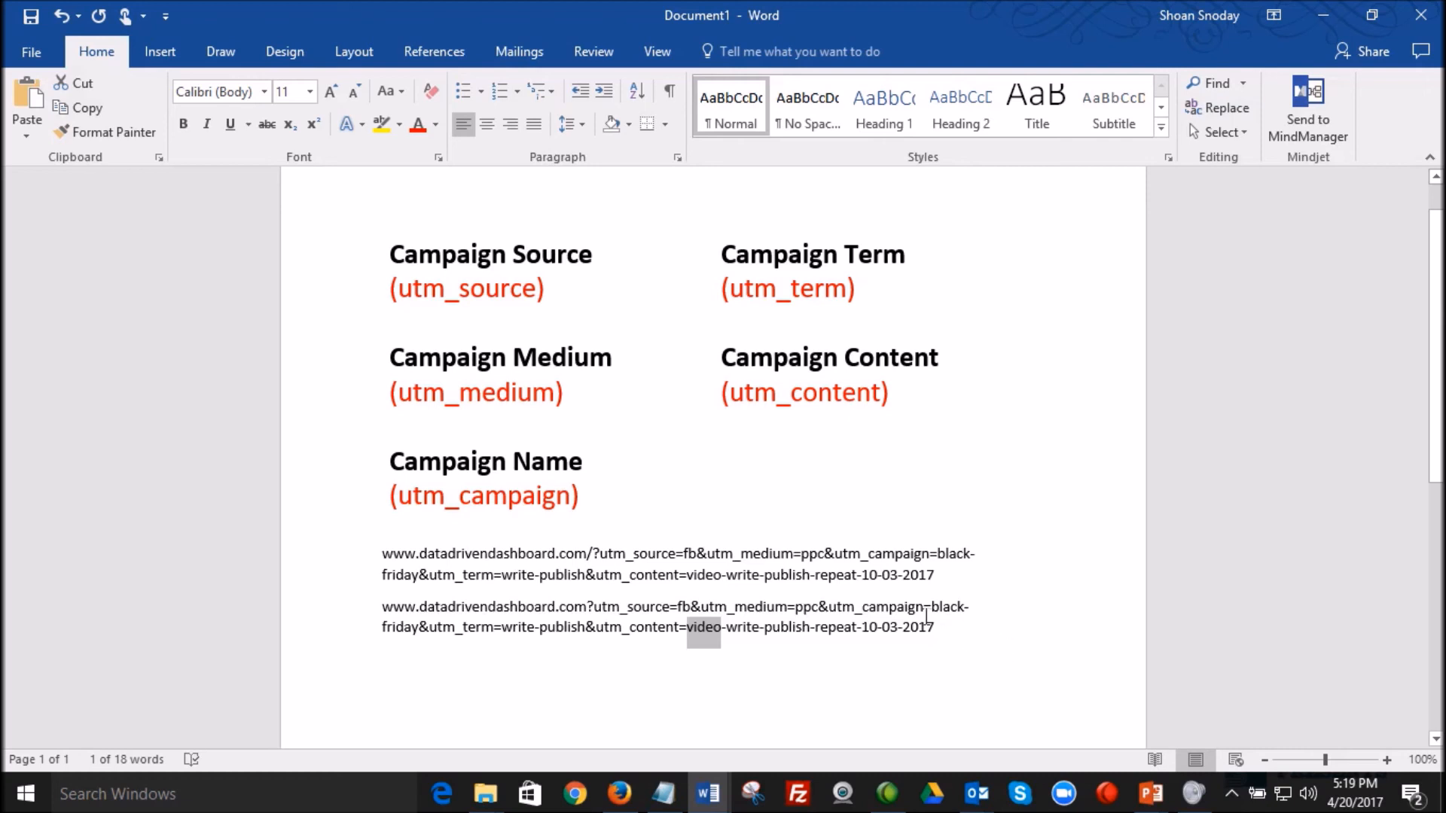
pyautogui.moveTo(931, 607); pyautogui.dragTo(860, 627)
pyautogui.click(958, 653)
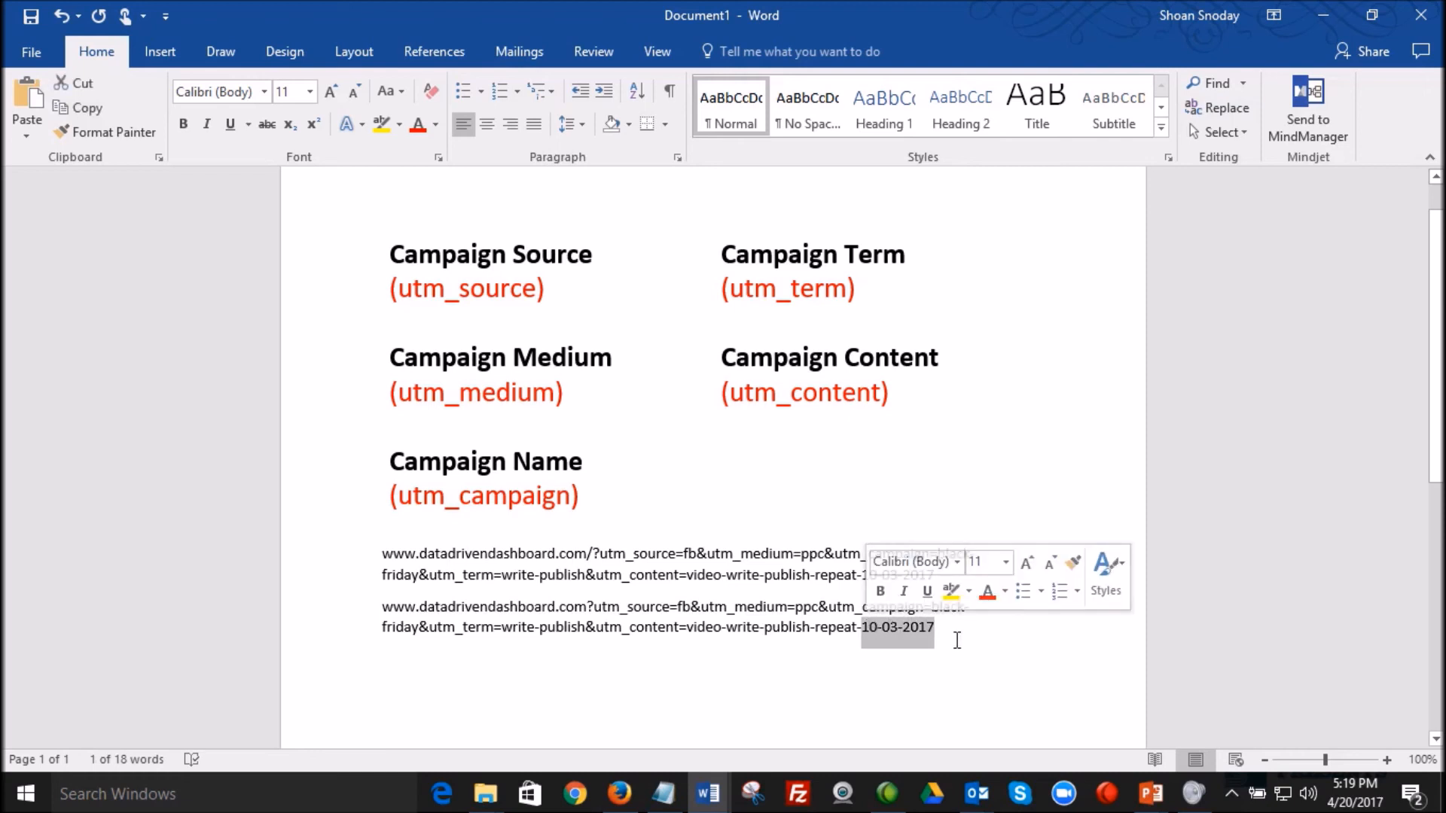
pyautogui.click(958, 616)
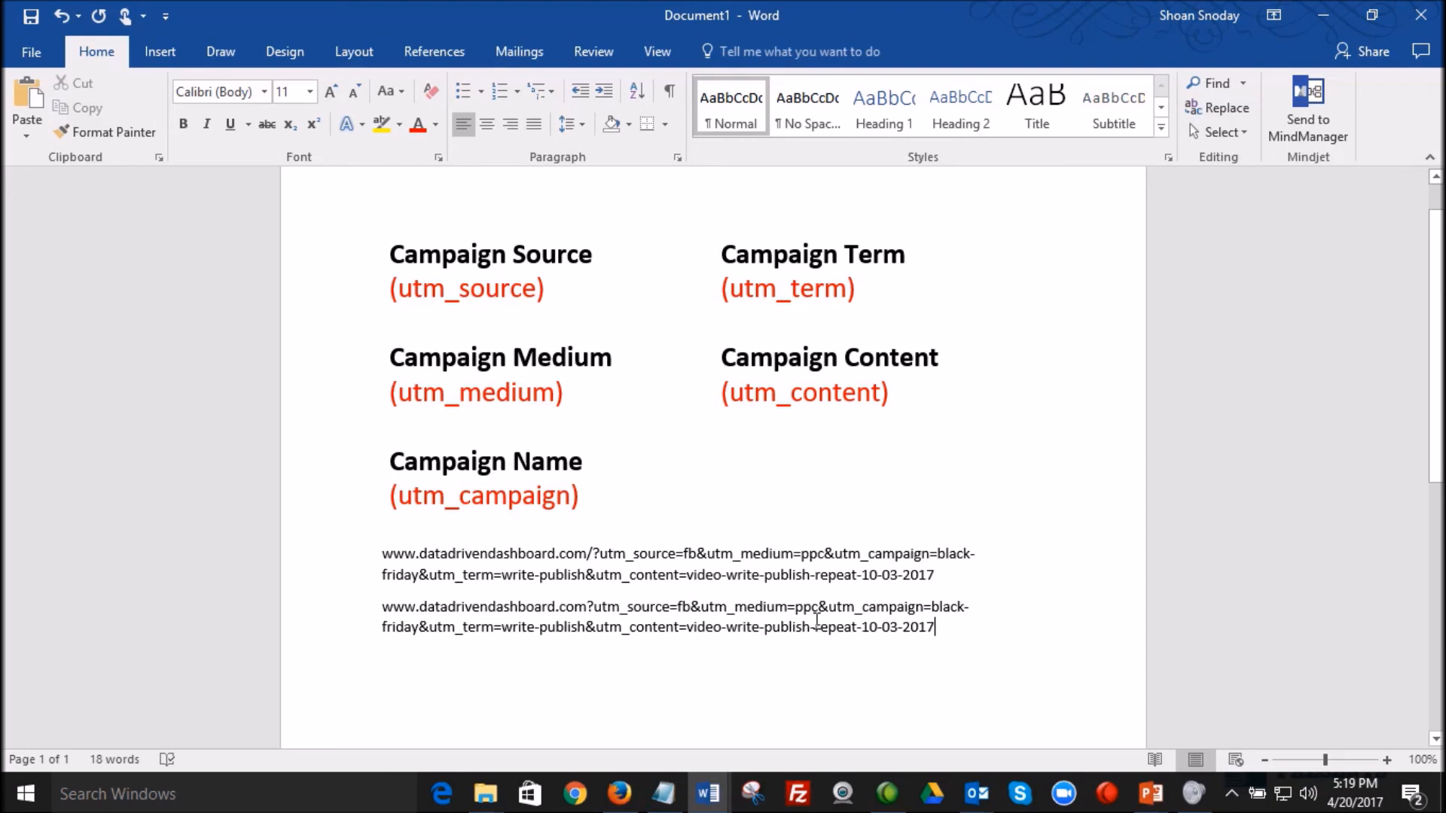
pyautogui.doubleClick(805, 607)
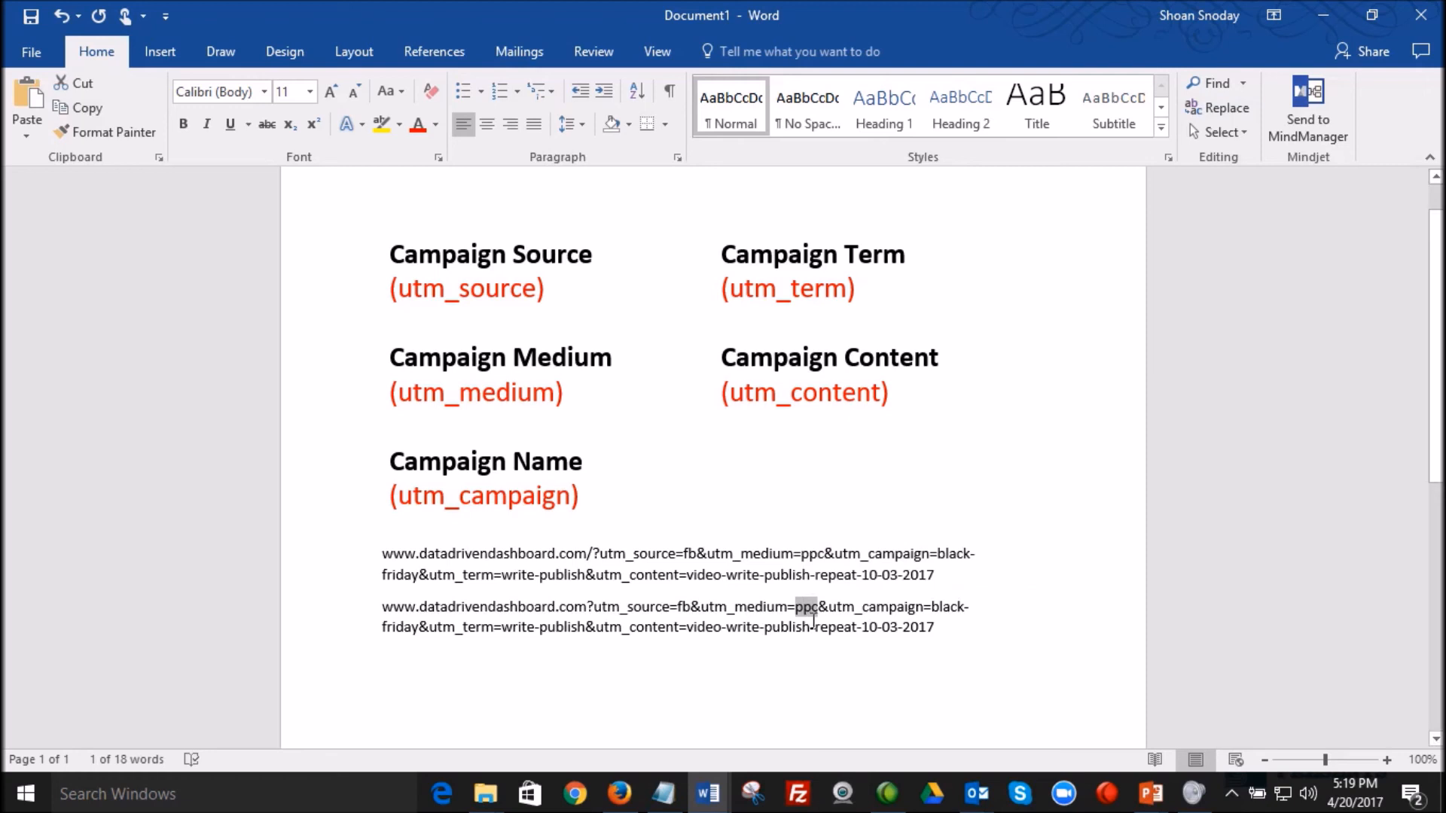
pyautogui.doubleClick(683, 607)
pyautogui.click(705, 687)
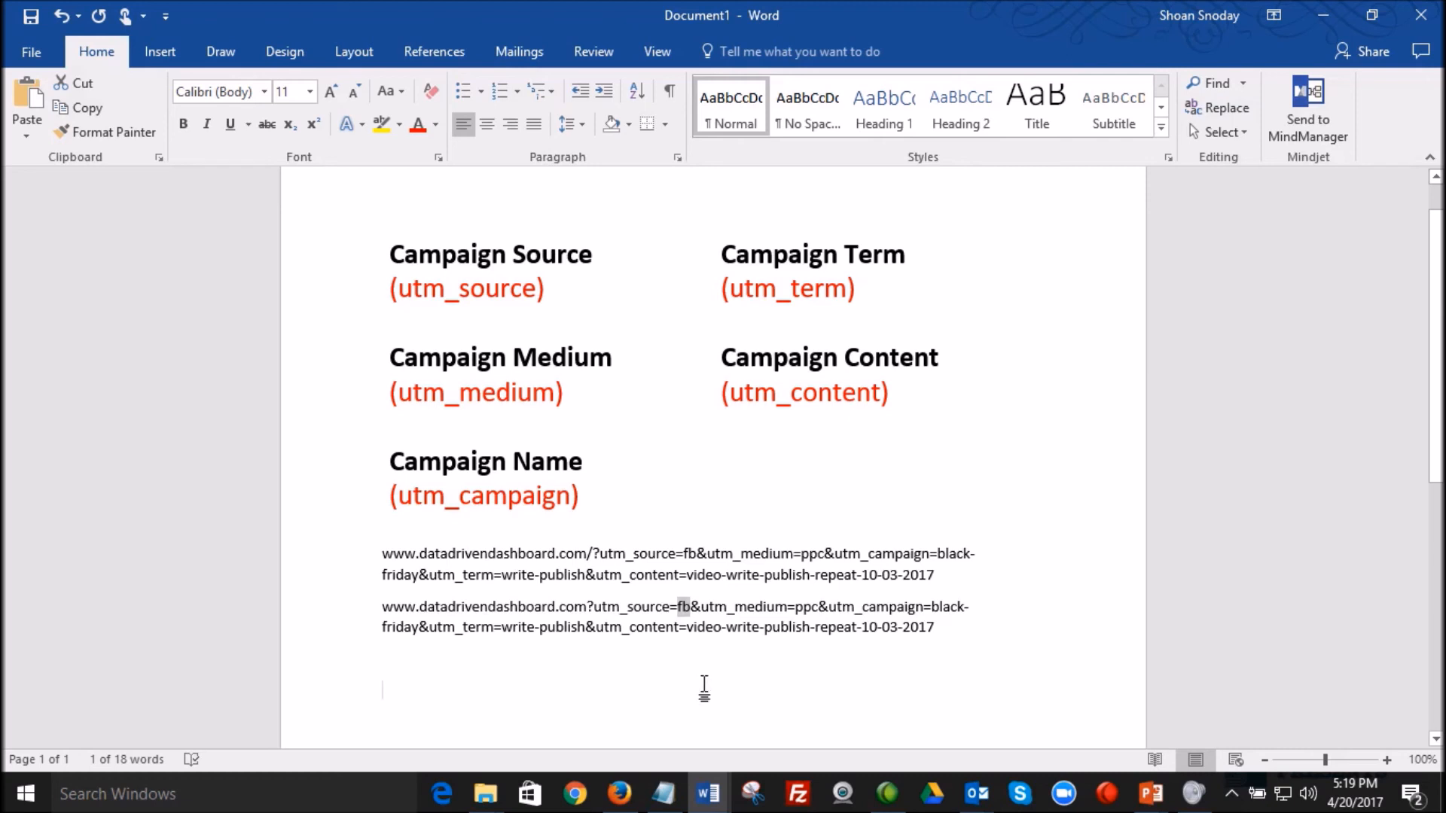